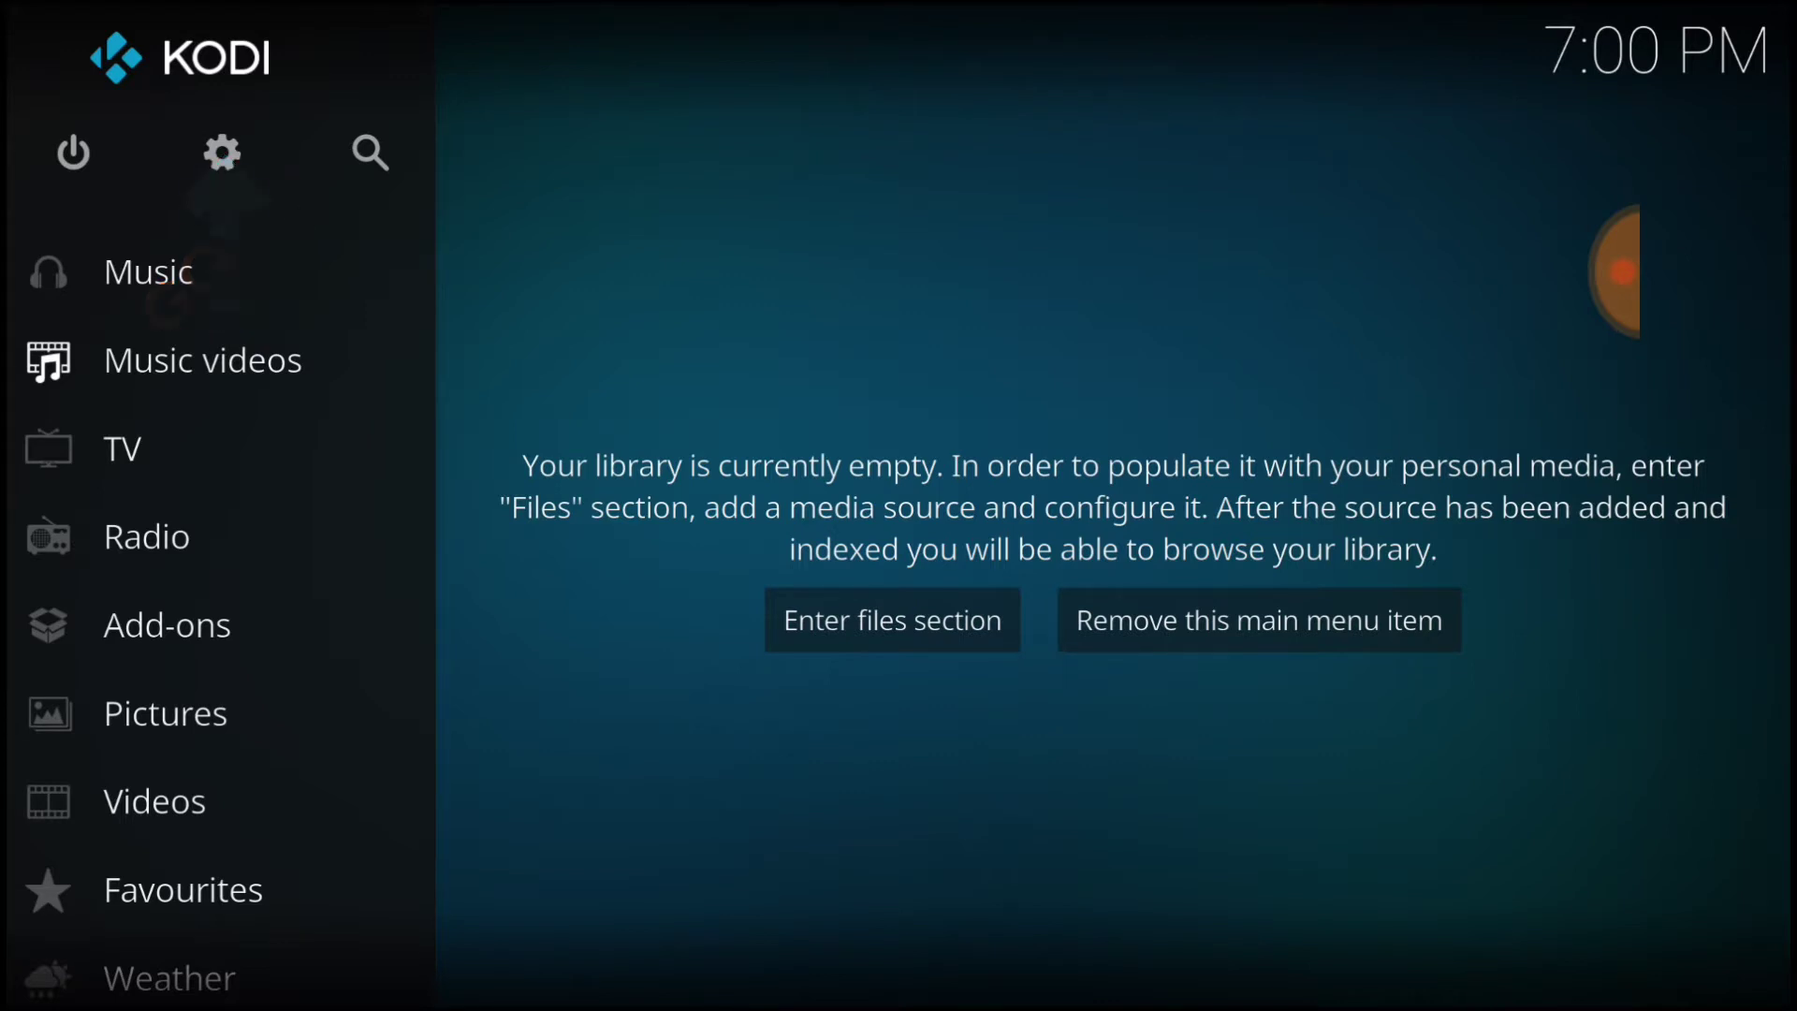
Switch on Unknown sources in System > Add-ons, accept the warning, and return to the System menu
{"action": "key", "text": "Return"}
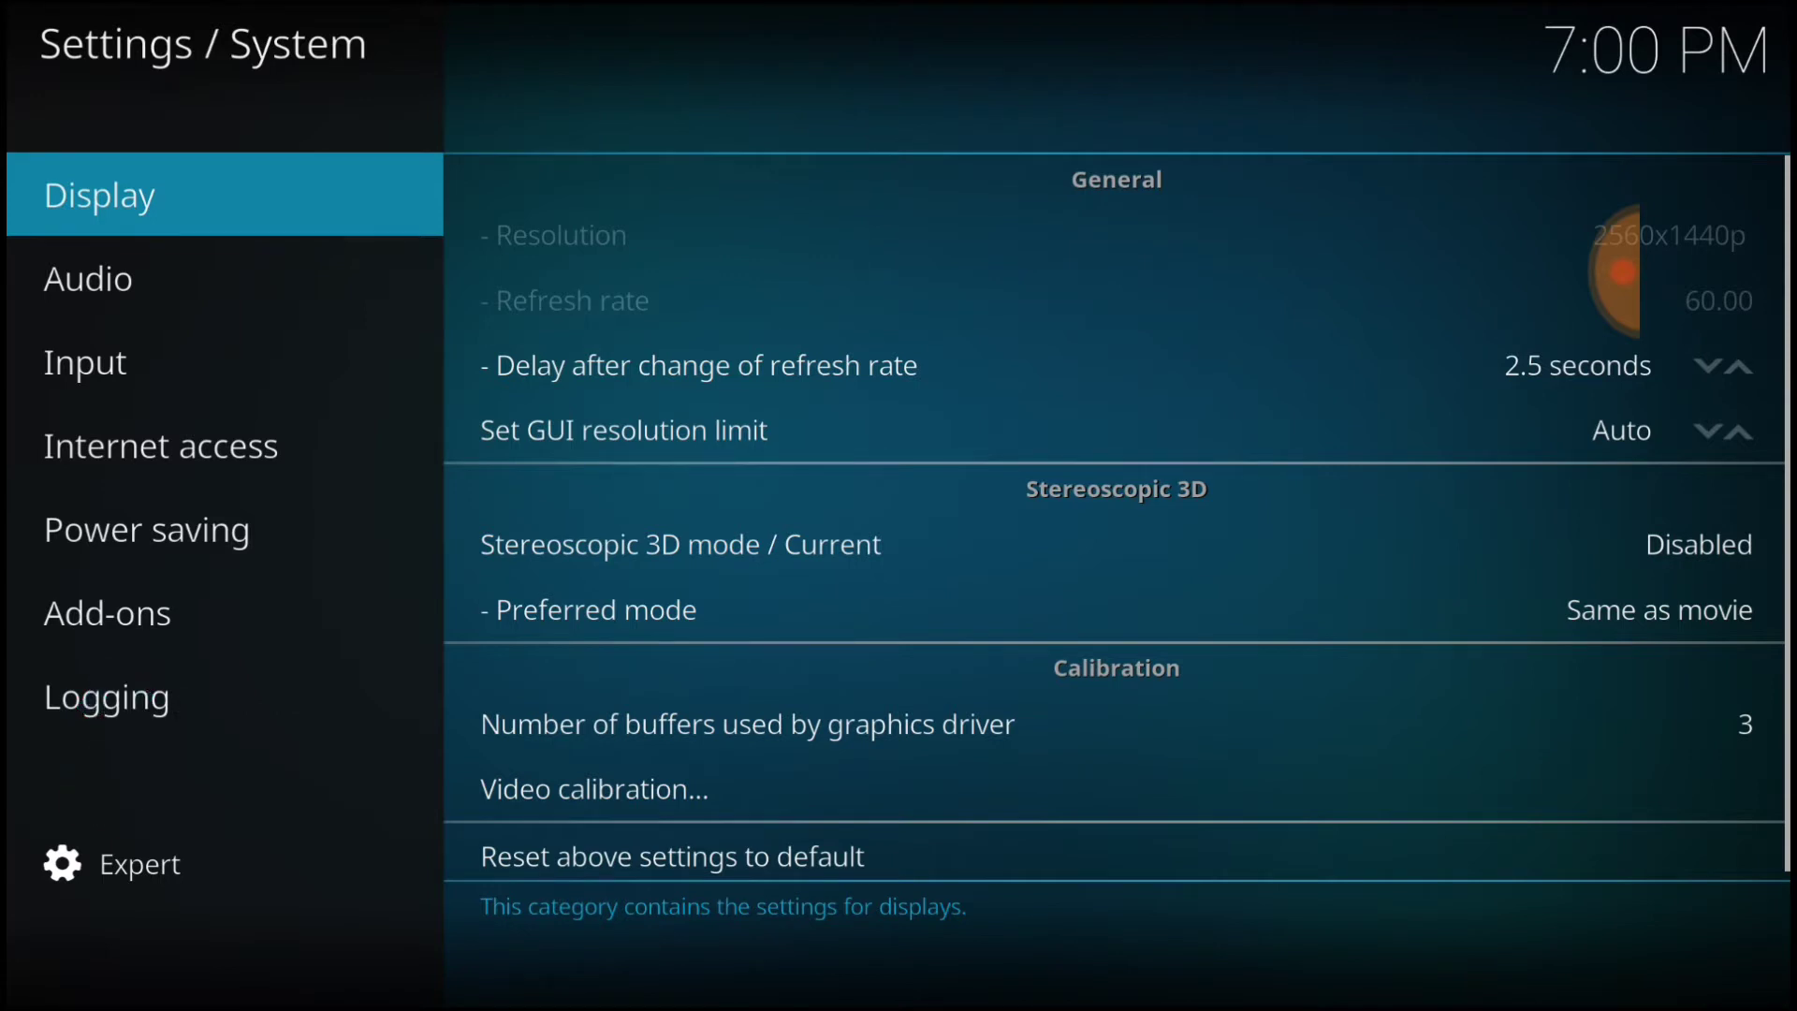
{"action": "key", "text": "Down"}
{"action": "key", "text": "Down"}
{"action": "key", "text": "Down"}
{"action": "key", "text": "Down"}
{"action": "key", "text": "Down"}
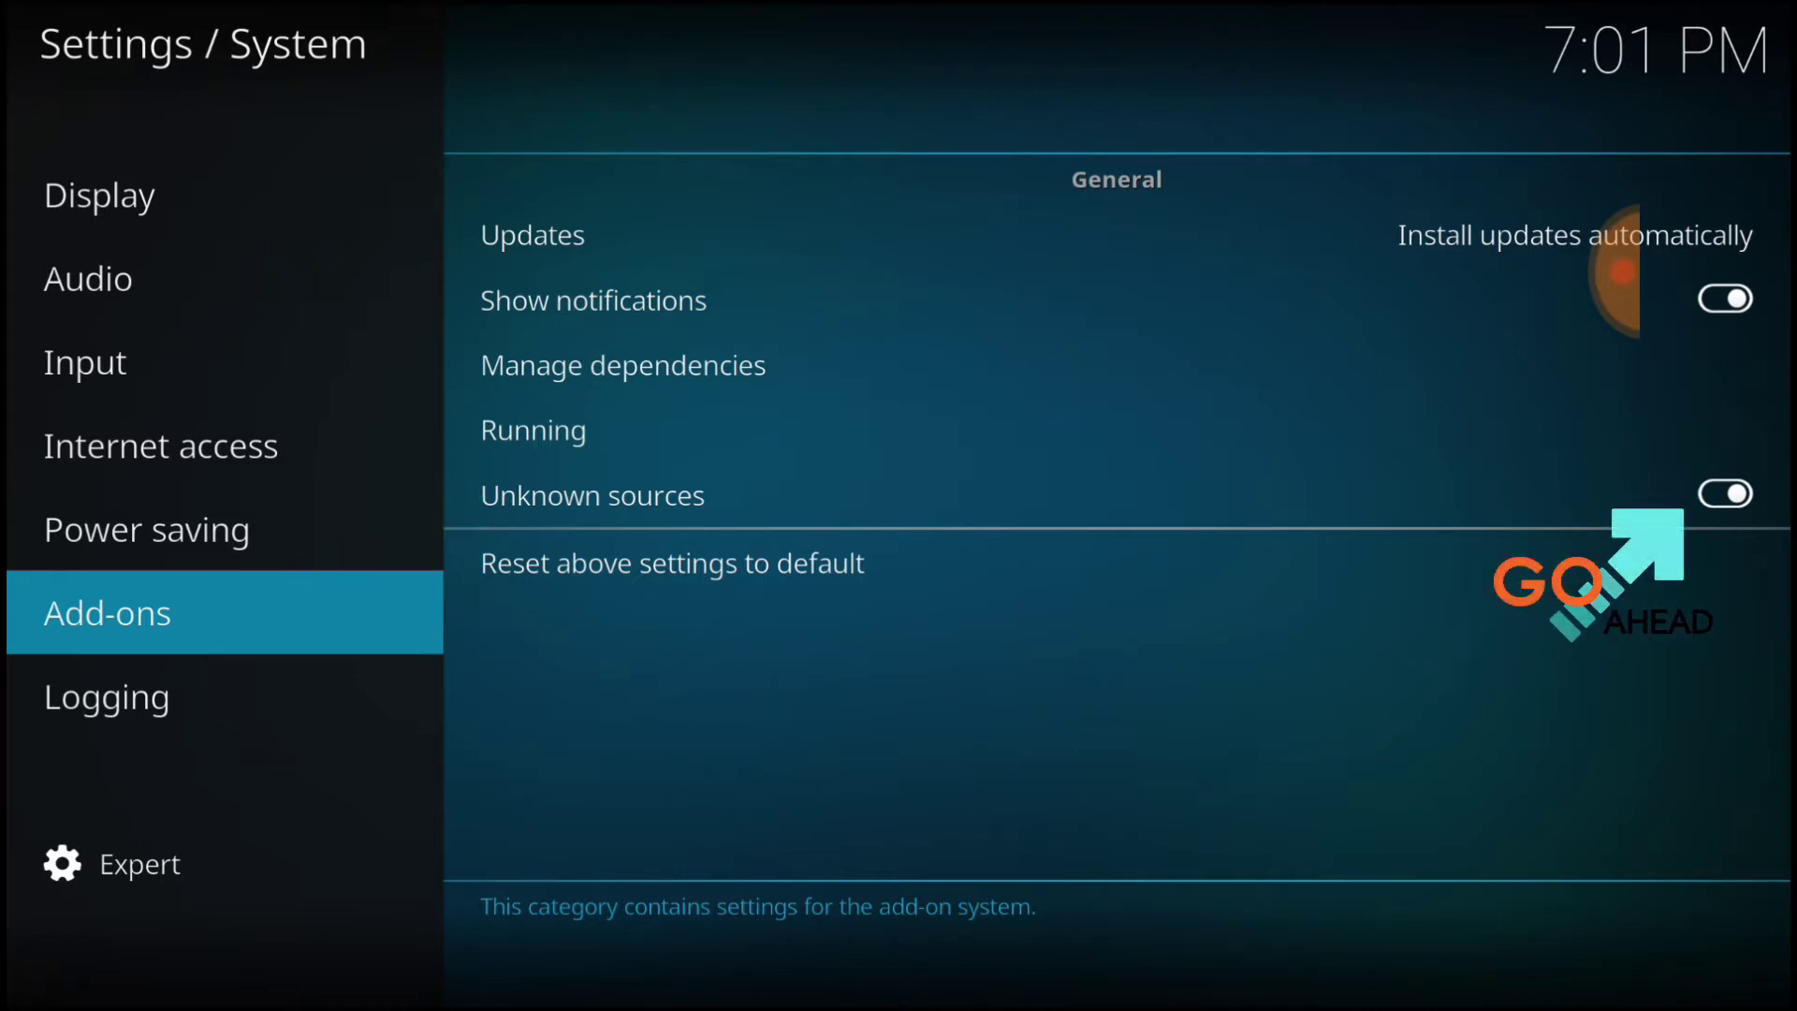
{"action": "left_click", "coordinate": [1725, 495]}
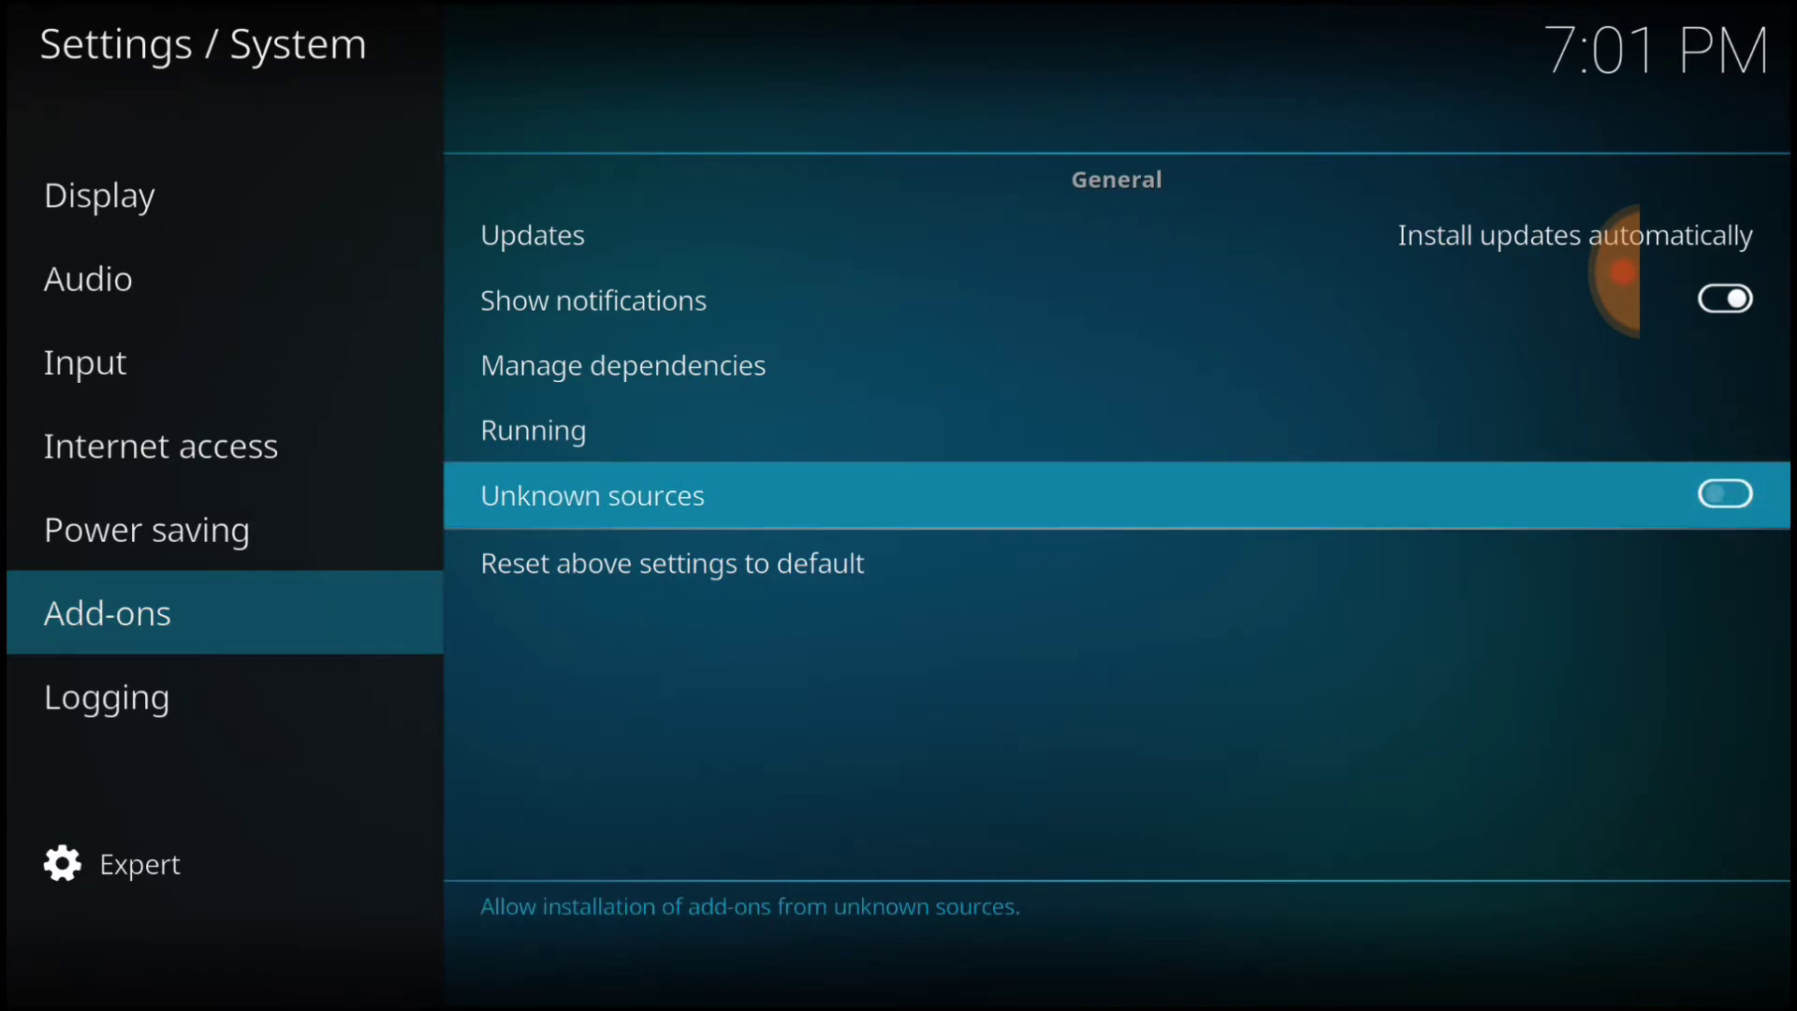
{"action": "key", "text": "Return"}
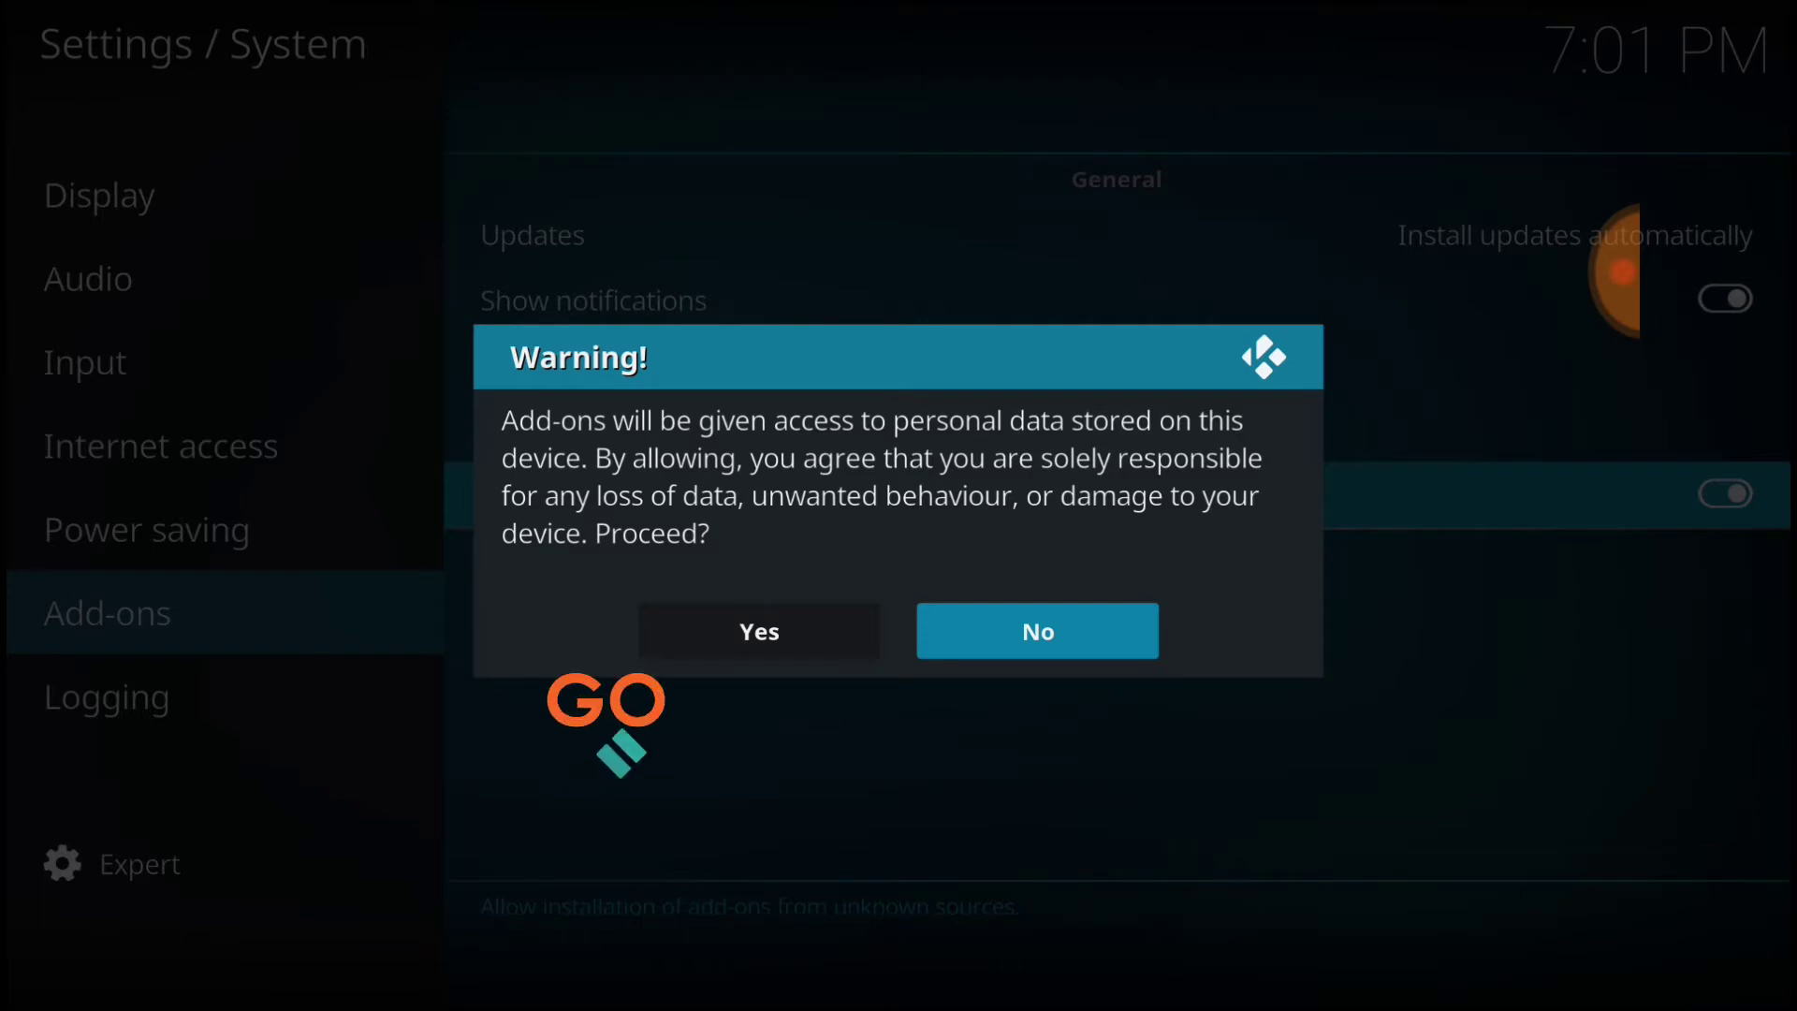
{"action": "key", "text": "Left"}
{"action": "key", "text": "Return"}
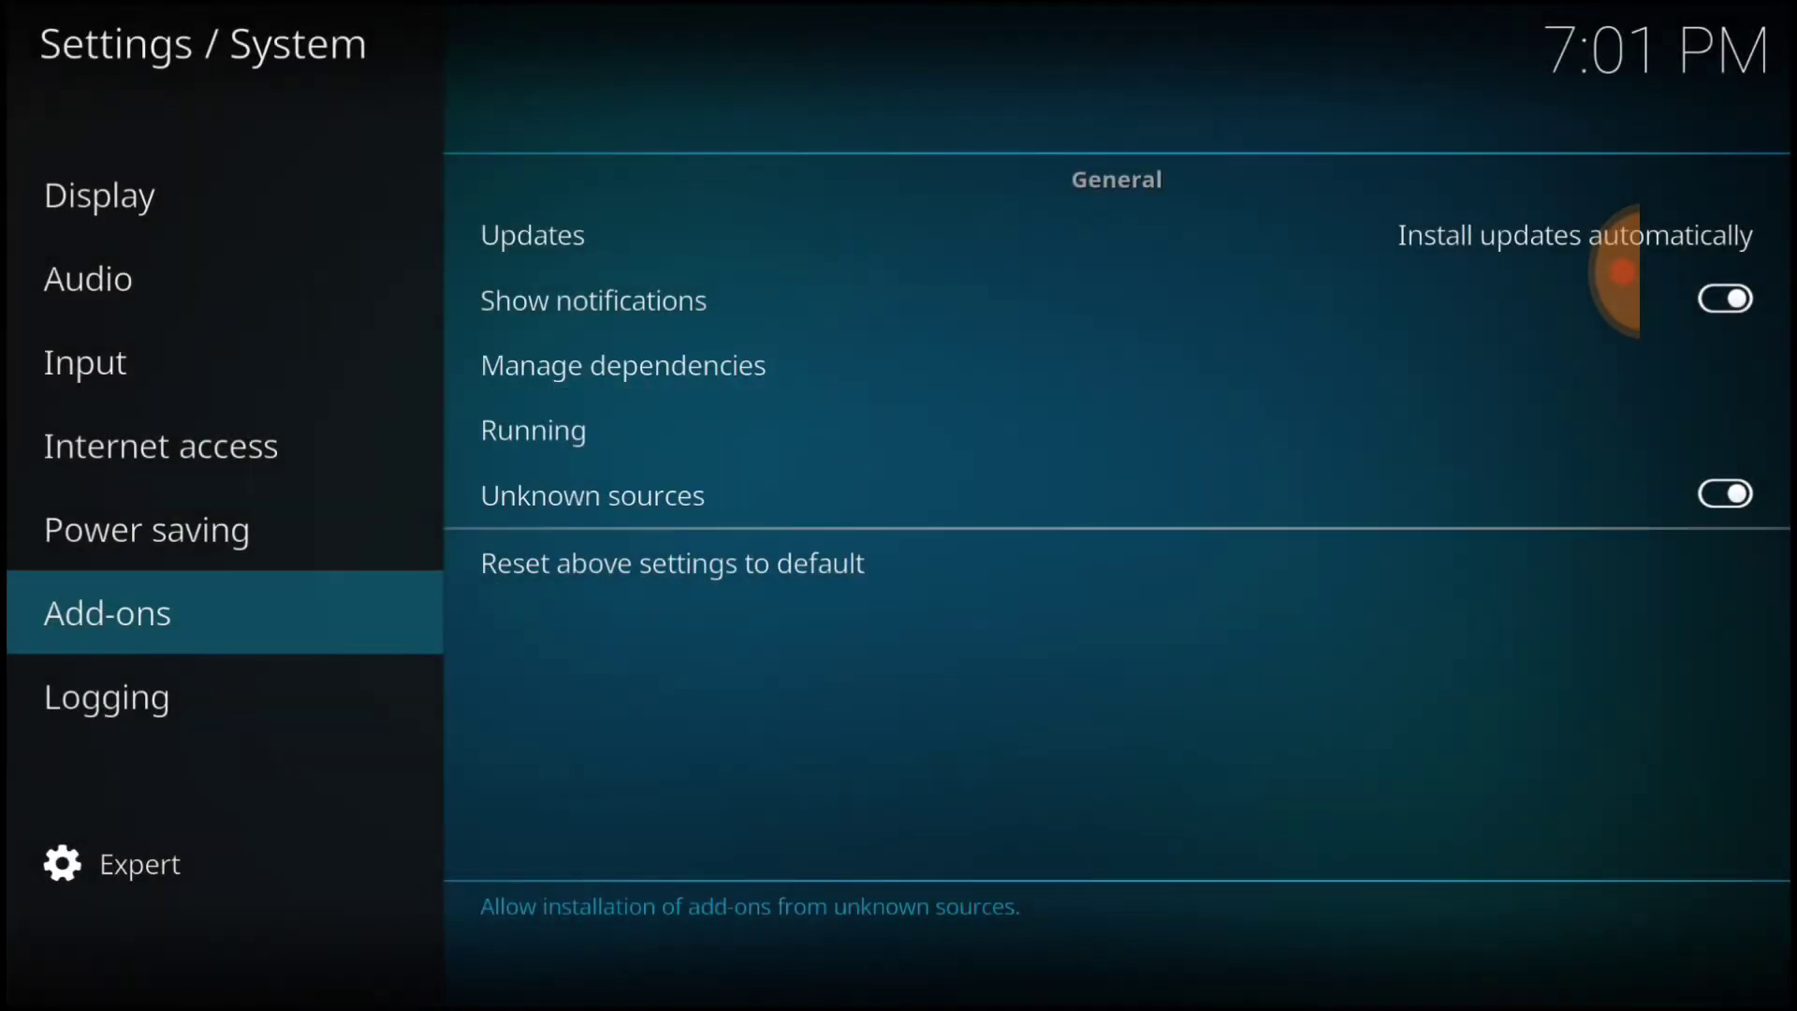
{"action": "left_click_drag", "start_coordinate": [1779, 685], "coordinate": [1623, 685]}
{"action": "left_click", "coordinate": [1716, 785]}
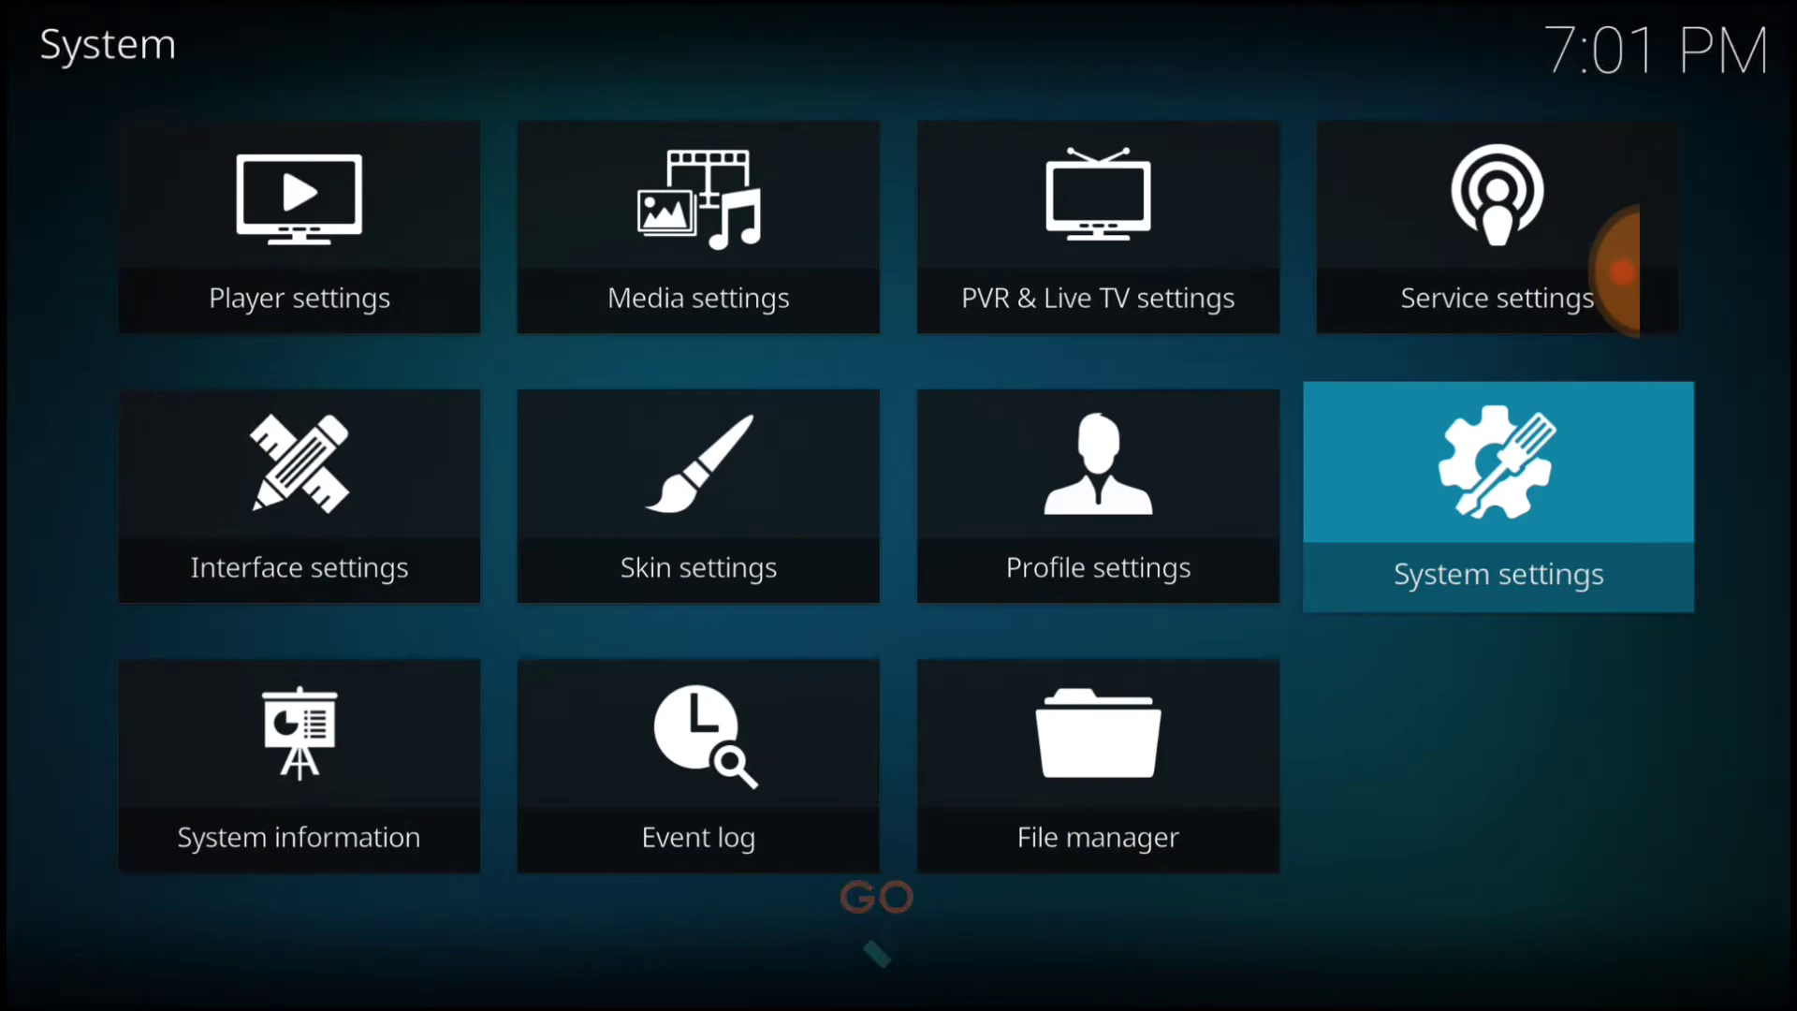
{"action": "left_click", "coordinate": [1135, 749]}
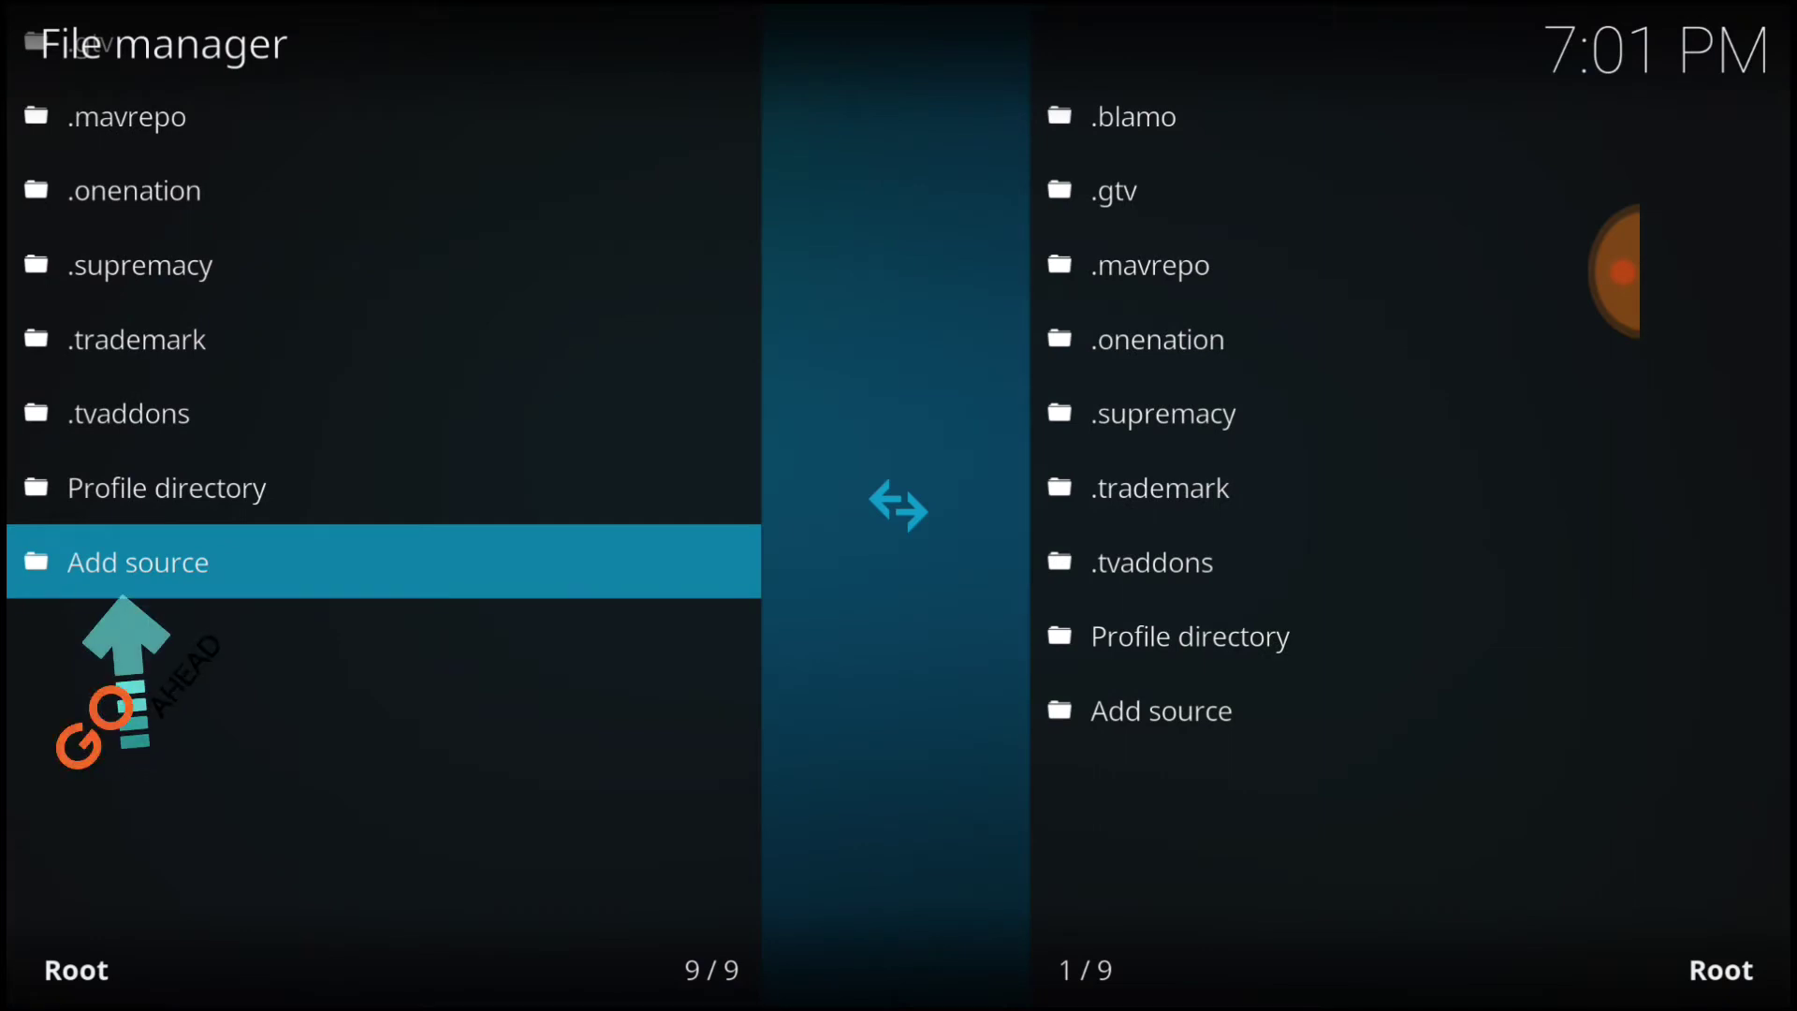
{"action": "left_click", "coordinate": [318, 294]}
{"action": "left_click", "coordinate": [172, 562]}
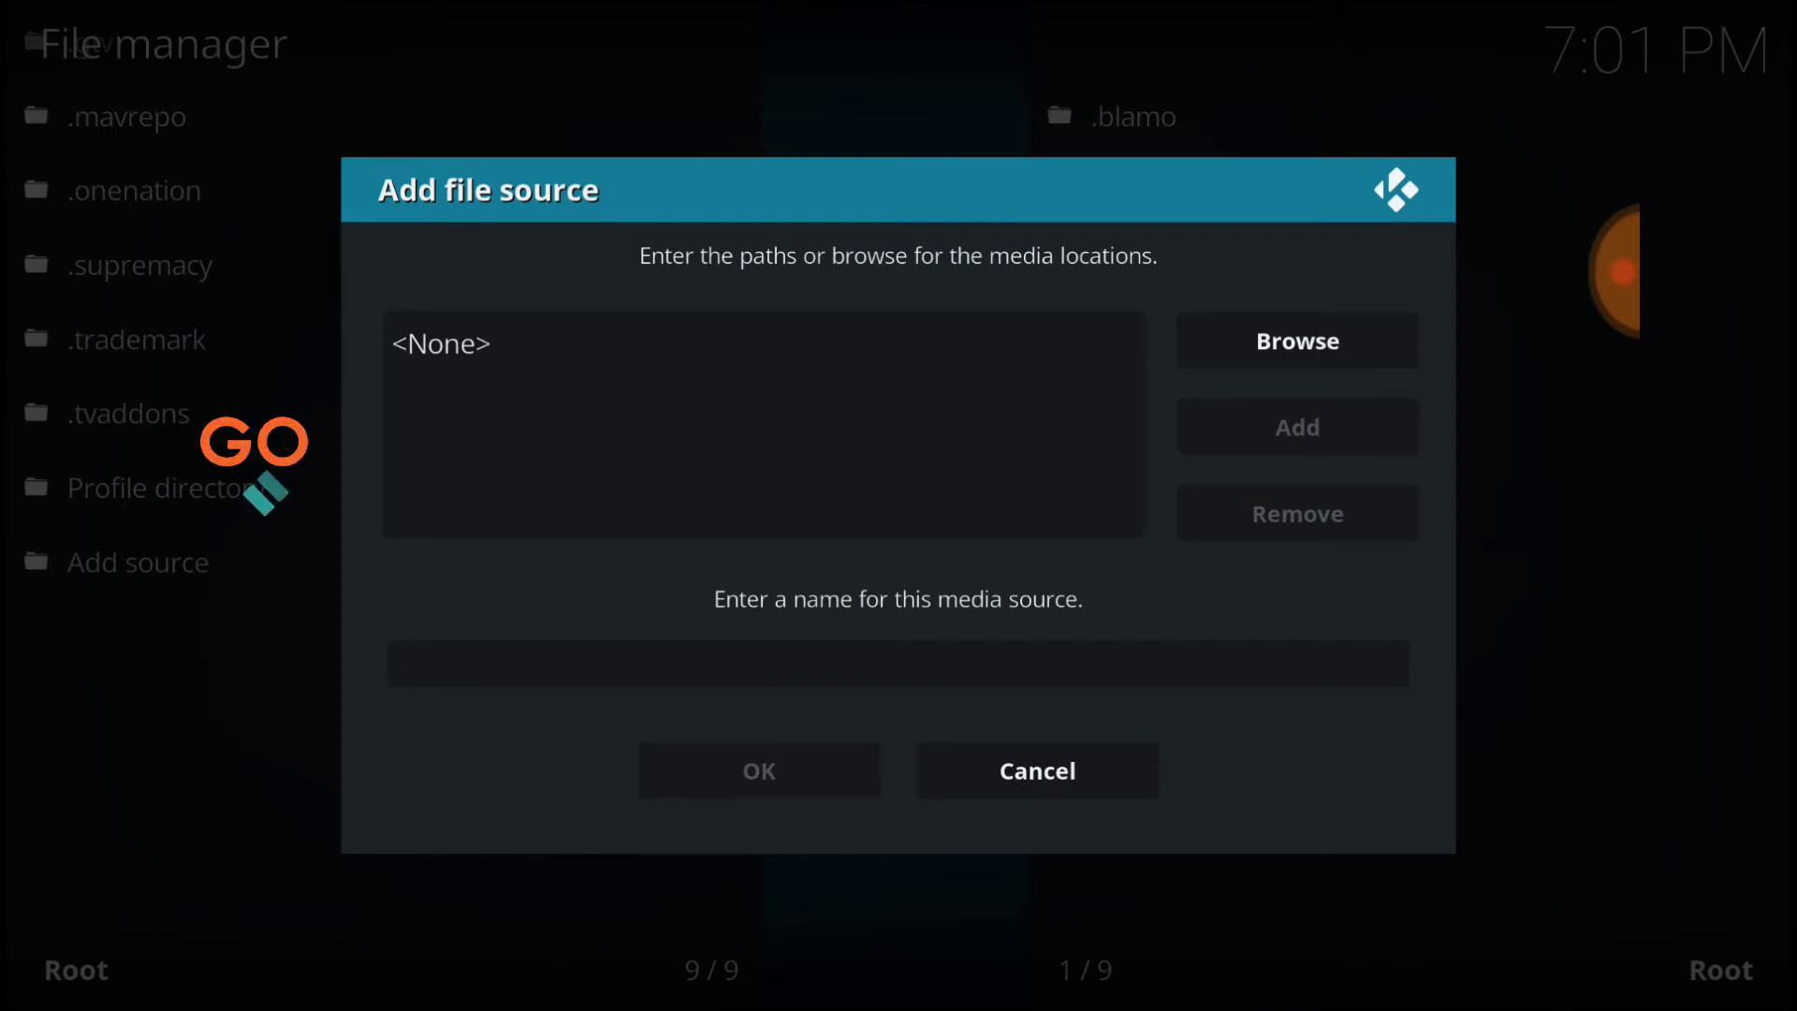
{"action": "left_click", "coordinate": [495, 337]}
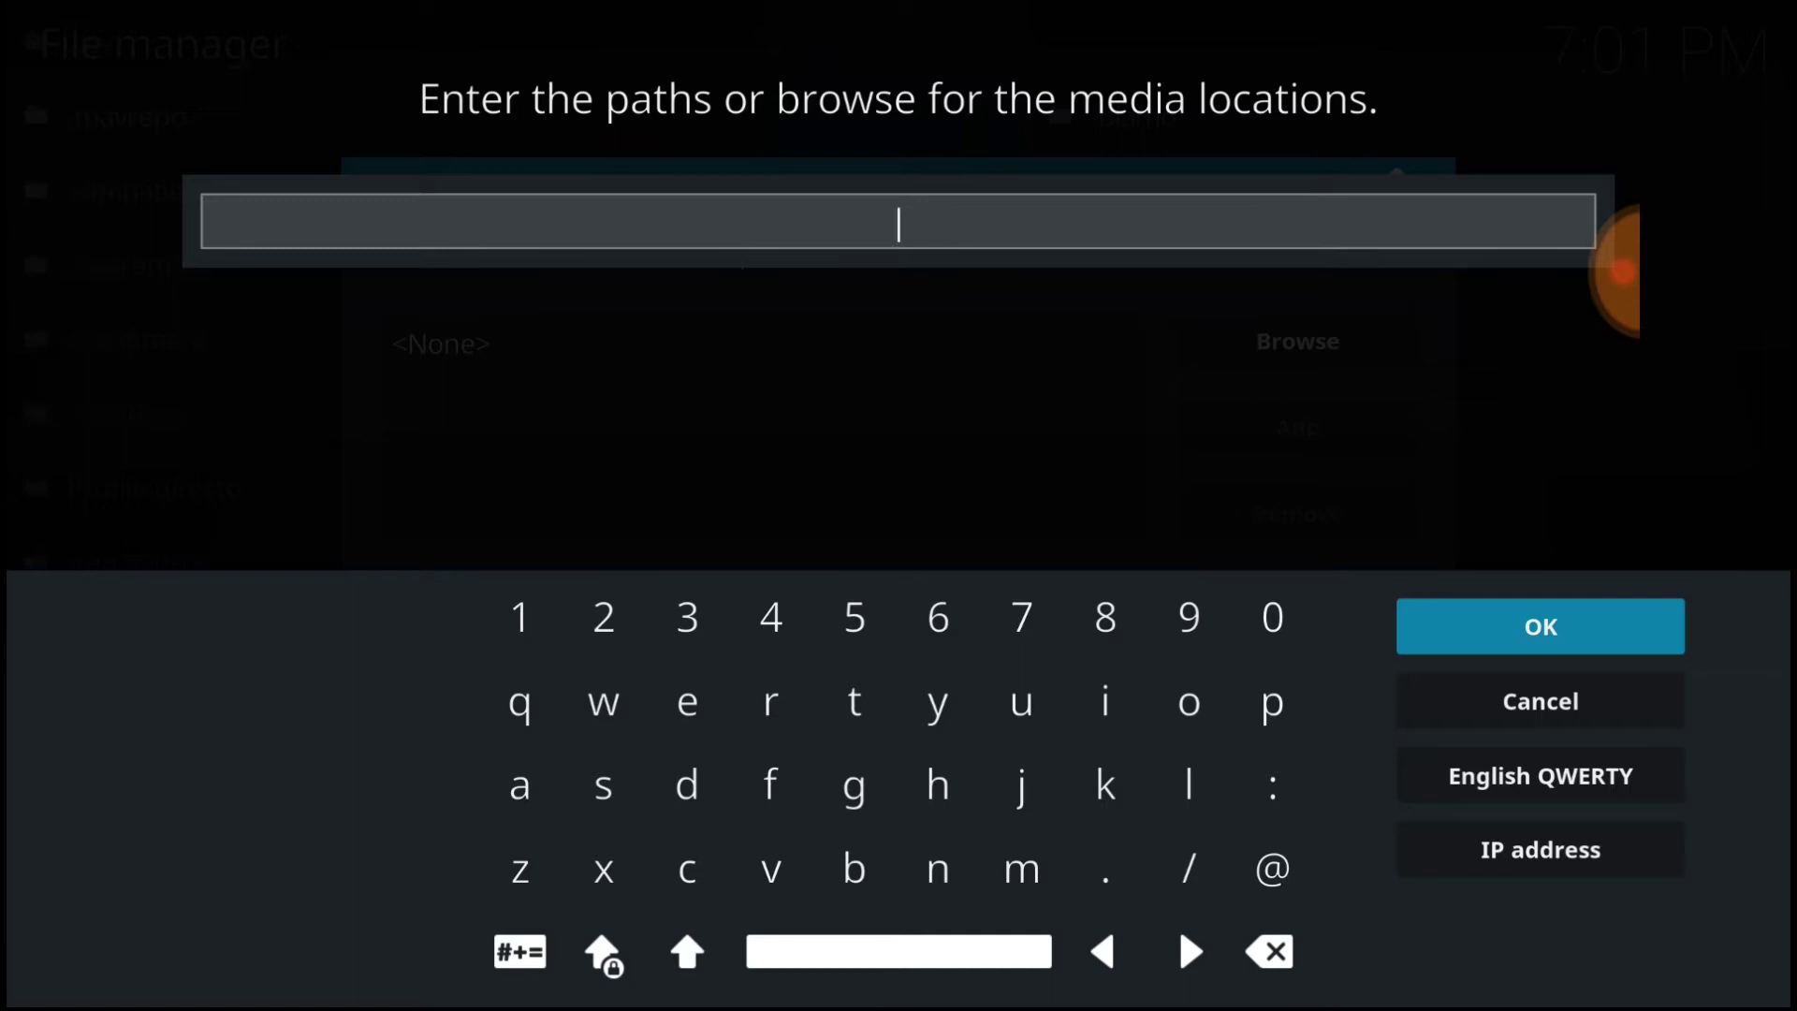
{"action": "type", "text": "http://onenation.info/Repo/"}
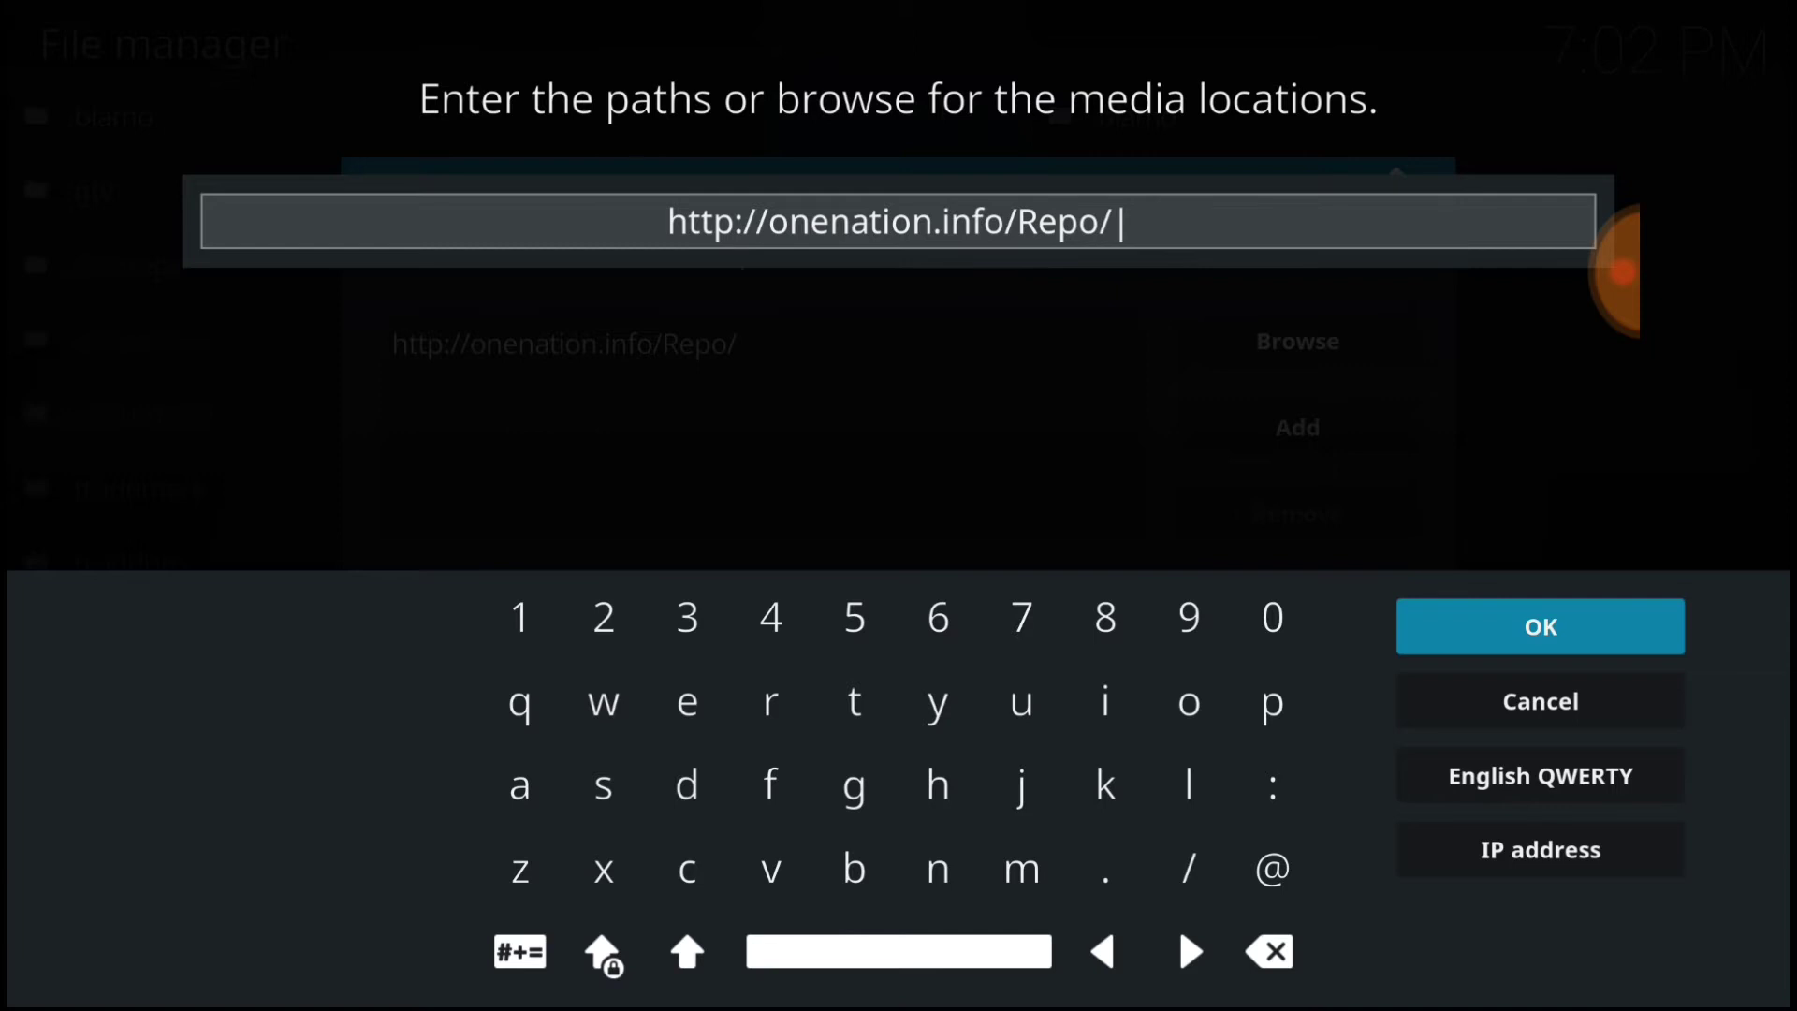
{"action": "key", "text": "Return"}
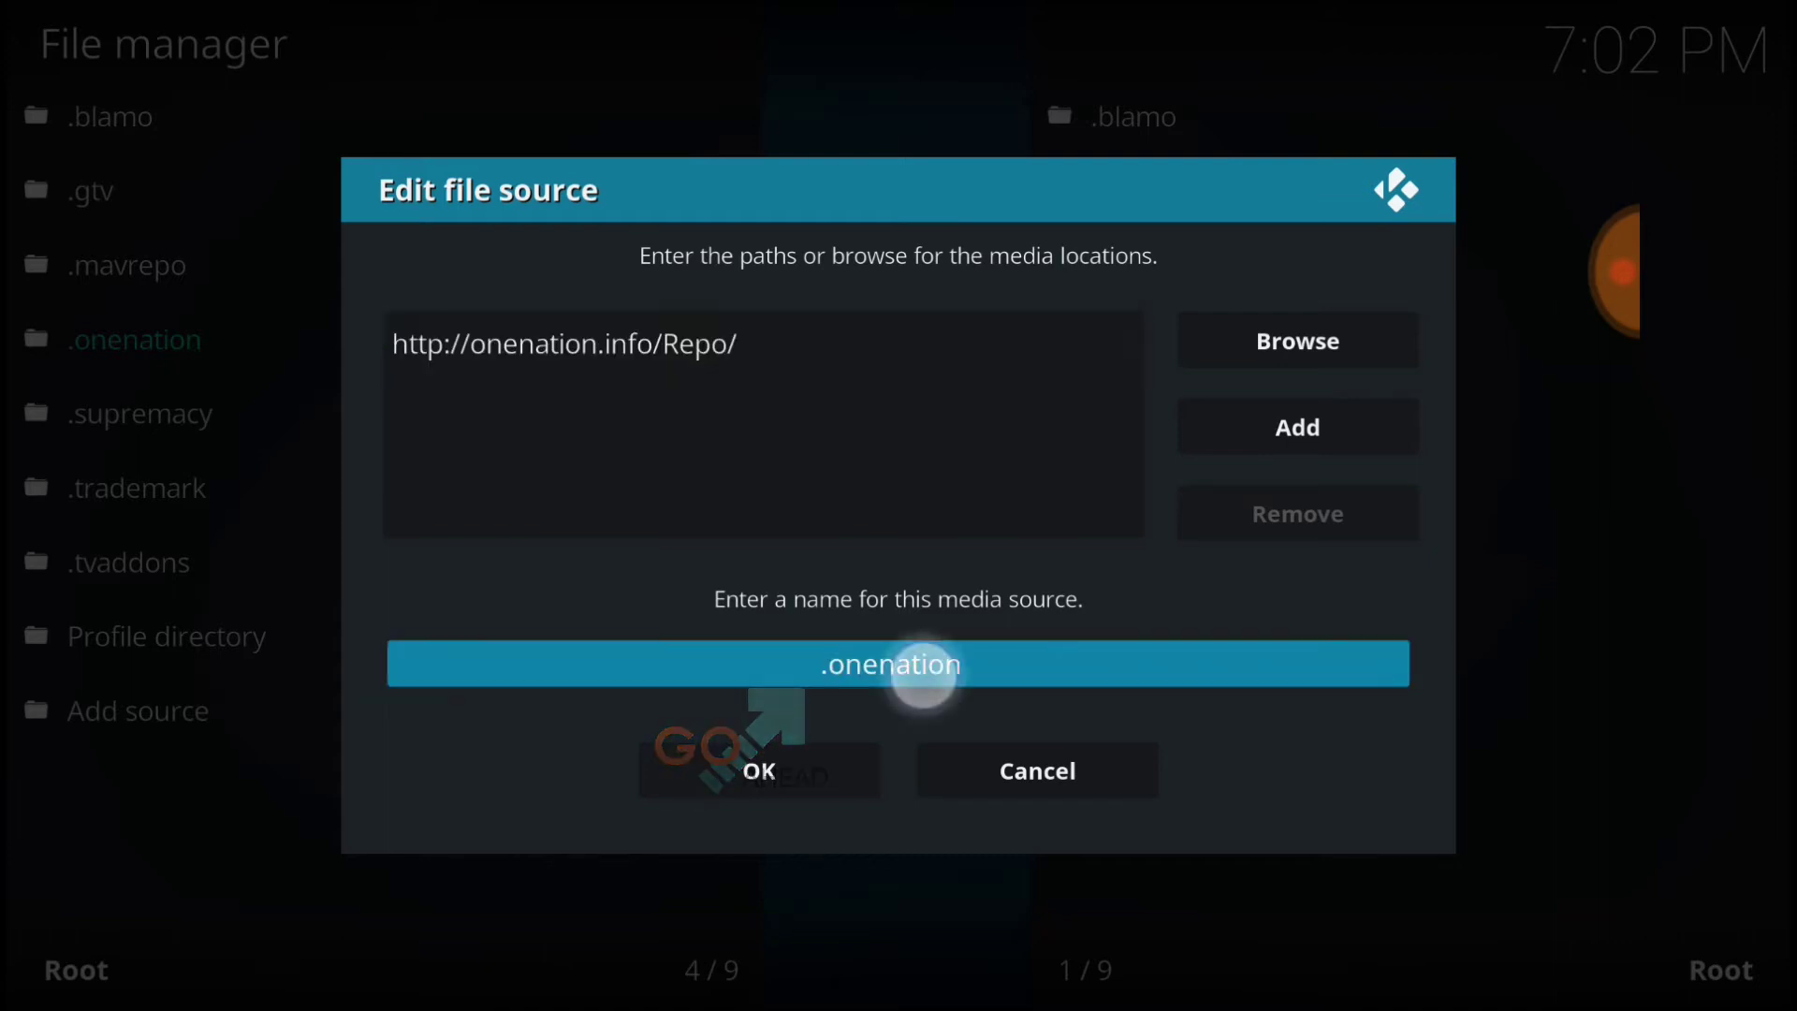
{"action": "left_click", "coordinate": [923, 662]}
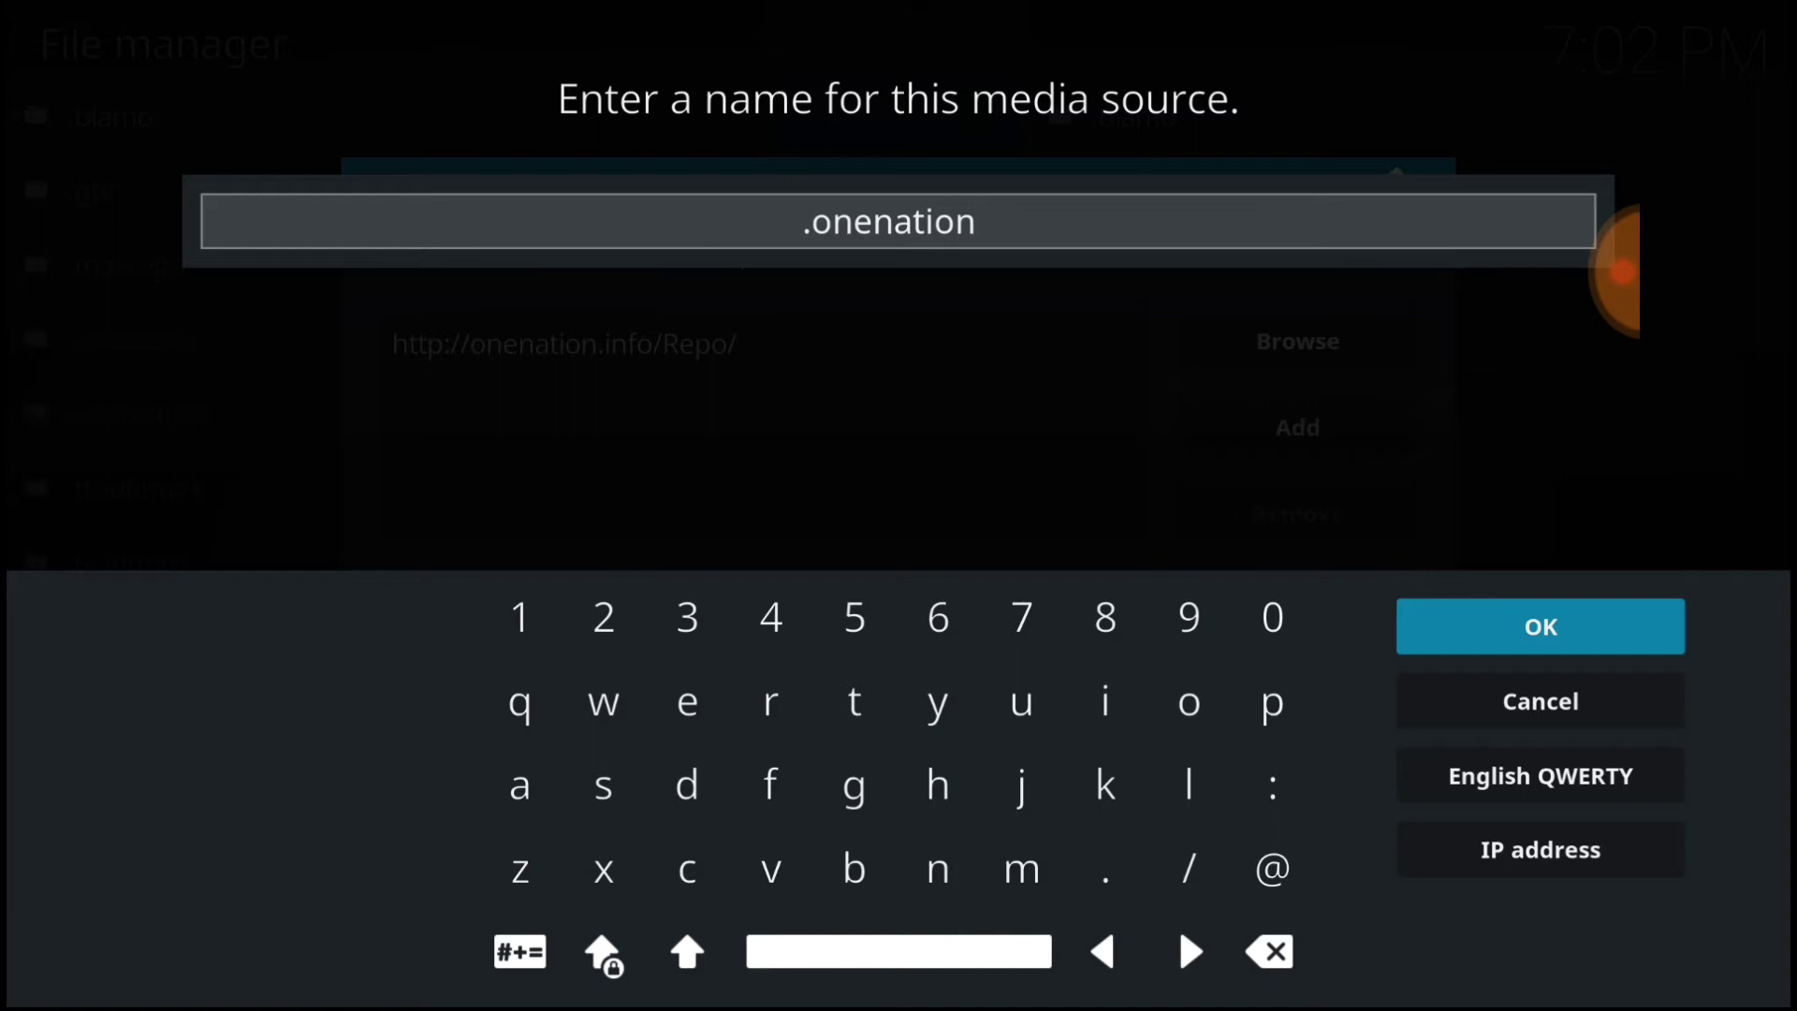
{"action": "left_click", "coordinate": [1554, 620]}
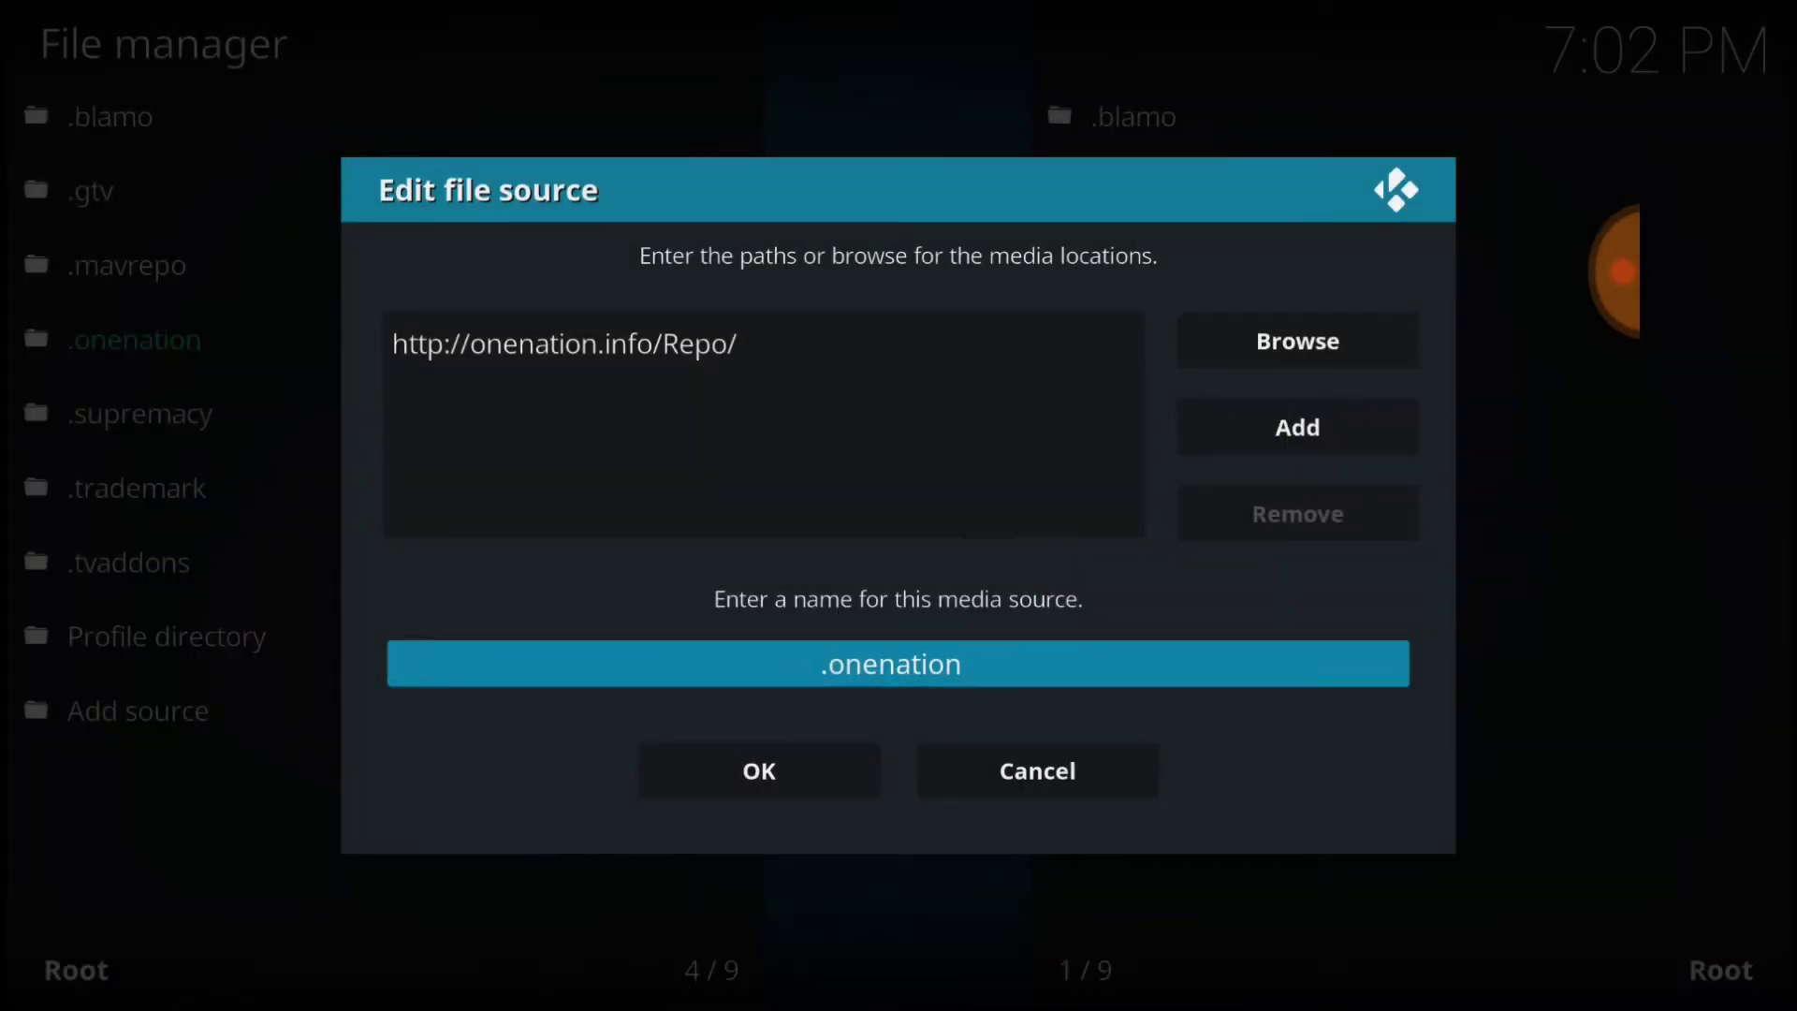
{"action": "left_click", "coordinate": [802, 754]}
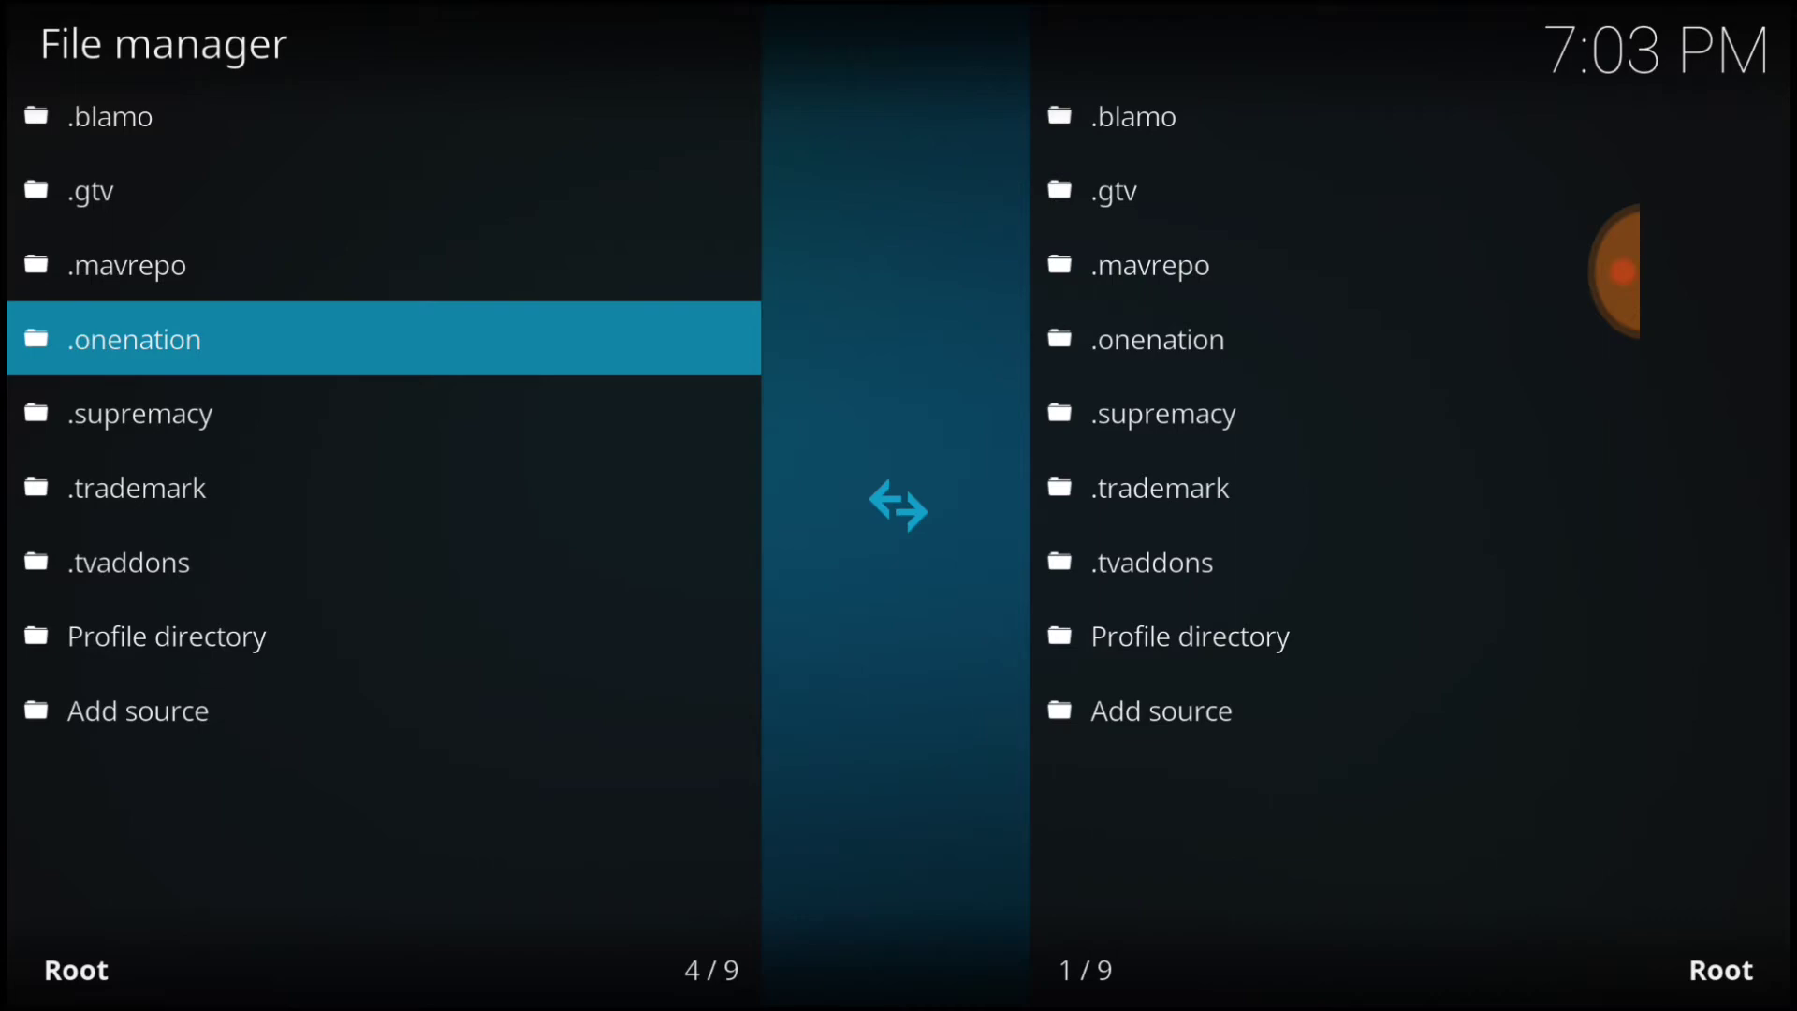
Return home and install repository.onenation-1.0.5.zip from the .onenation source via Install from zip file
{"action": "left_click", "coordinate": [1717, 726]}
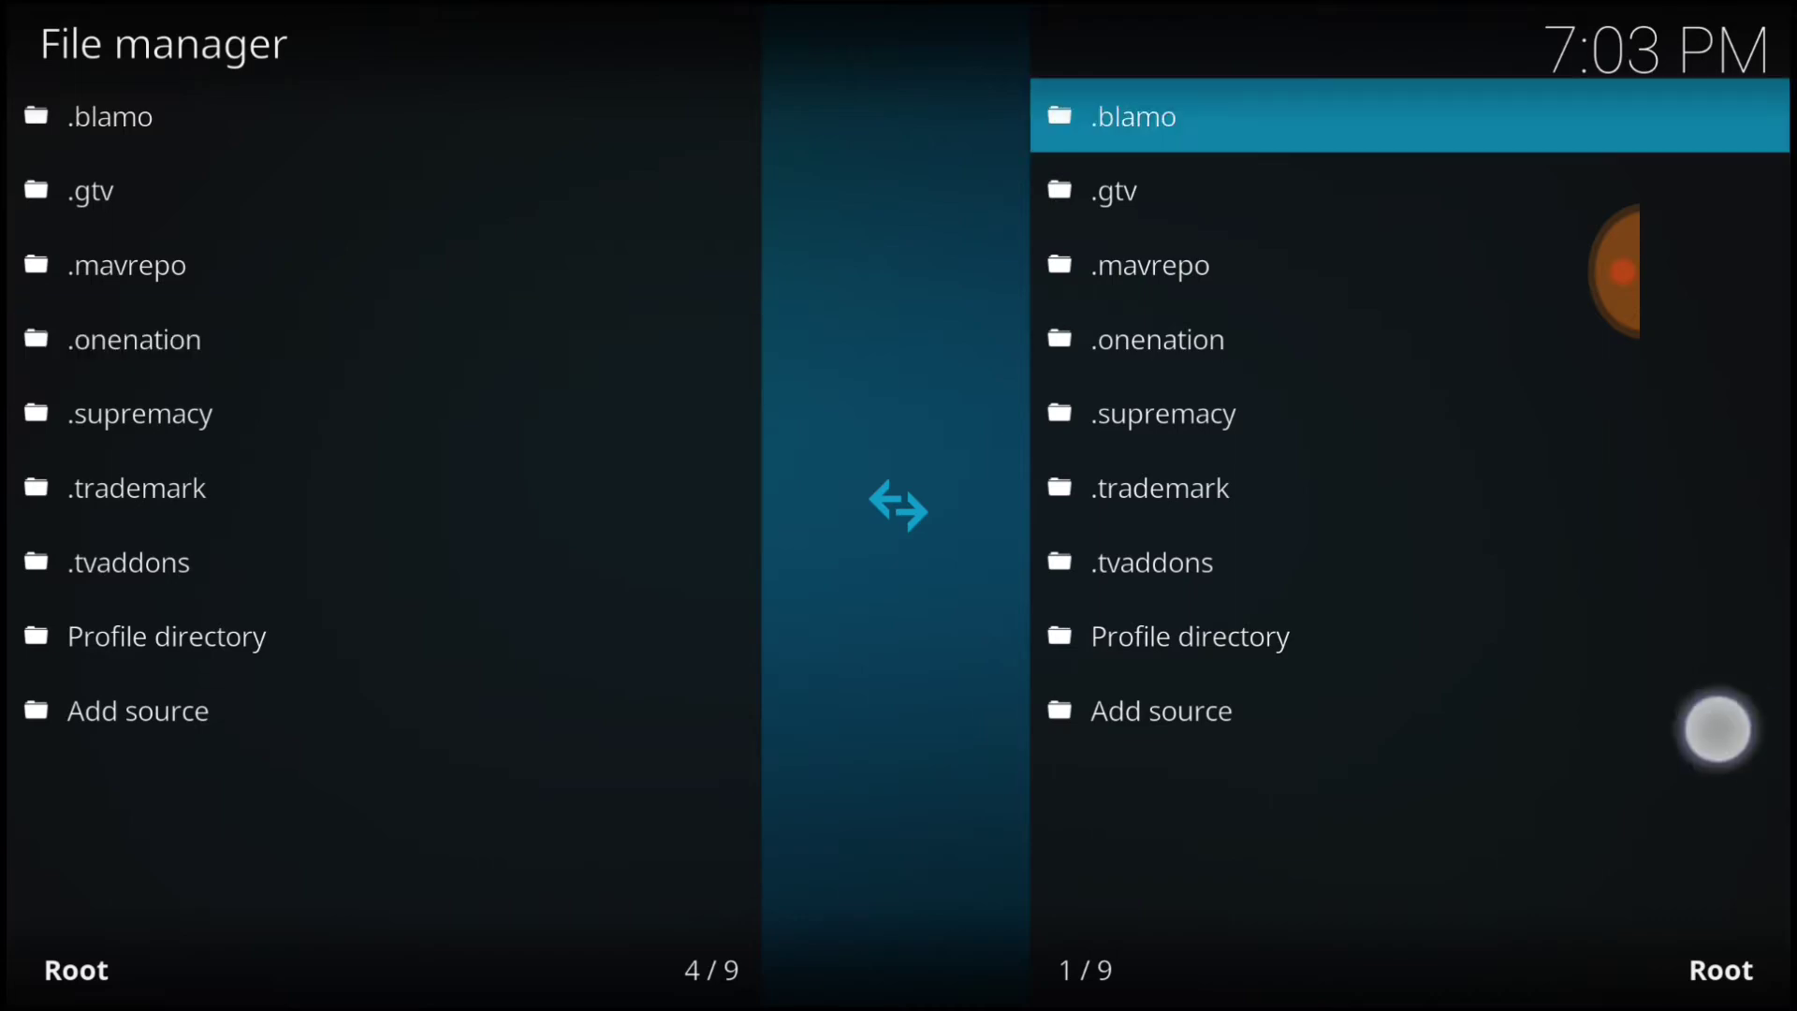
{"action": "left_click_drag", "start_coordinate": [1793, 768], "coordinate": [1769, 767]}
{"action": "left_click", "coordinate": [1717, 784]}
{"action": "left_click", "coordinate": [1717, 784]}
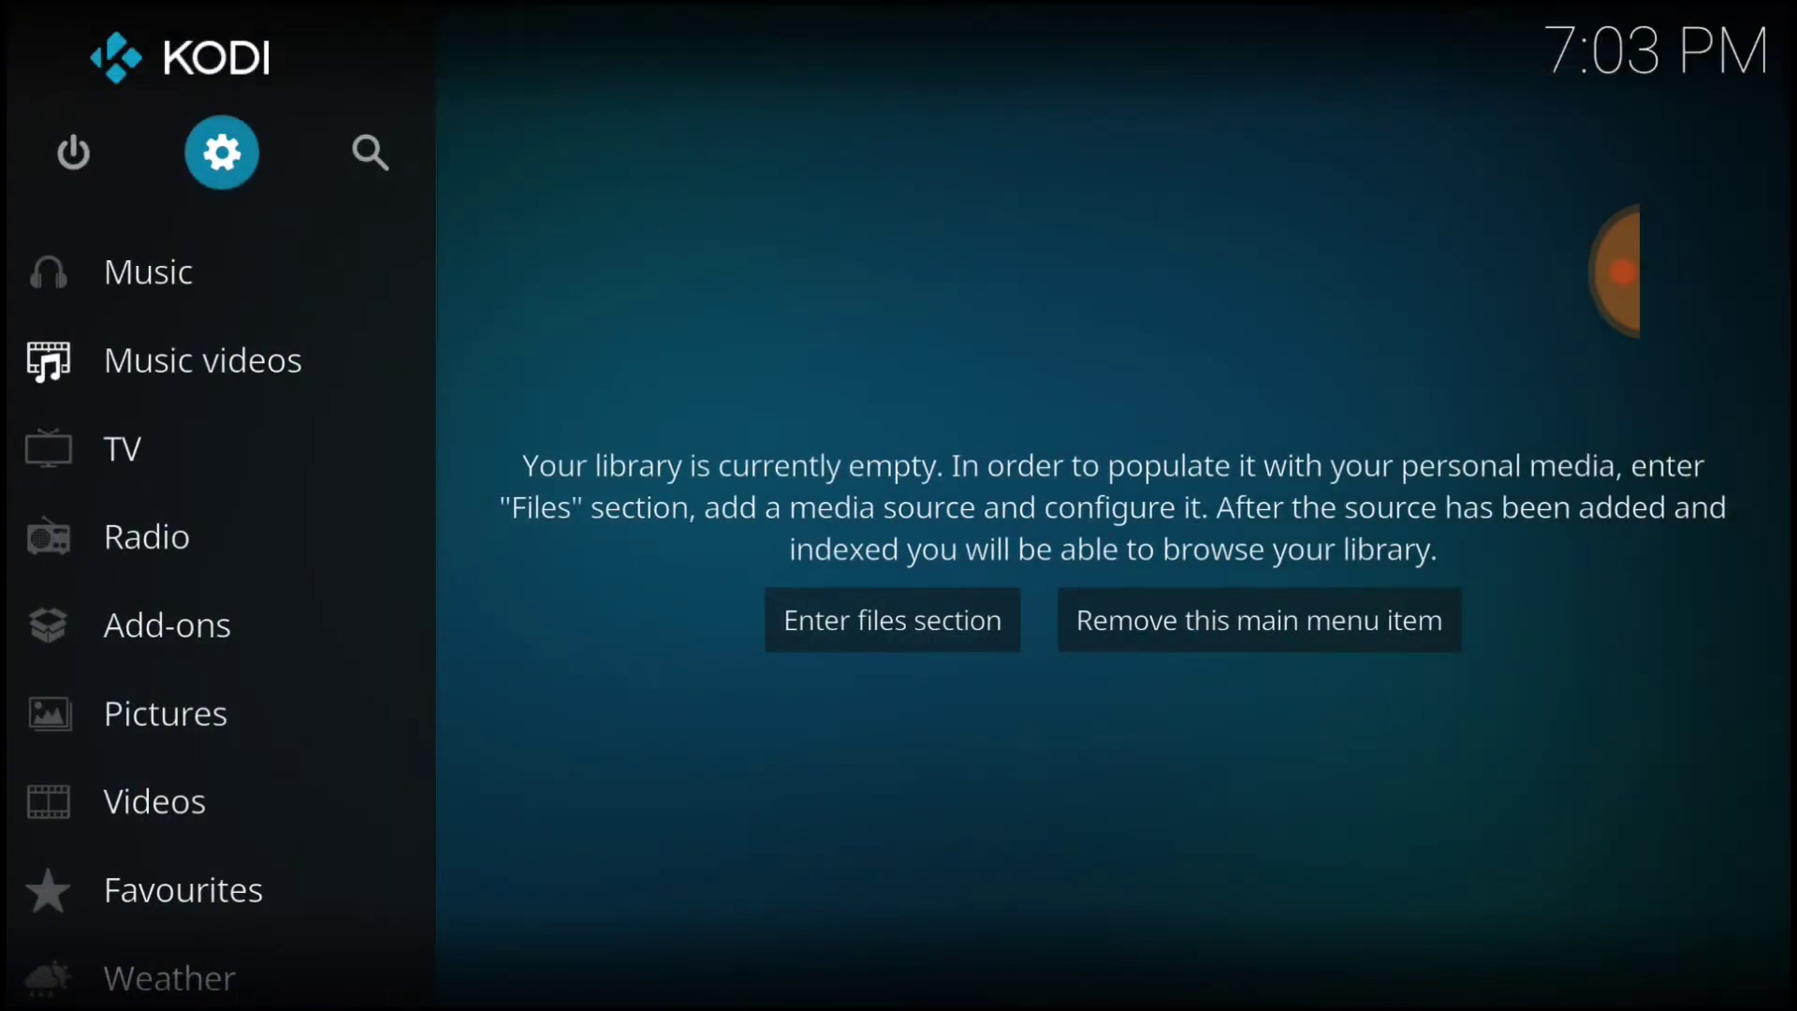
{"action": "left_click", "coordinate": [168, 624]}
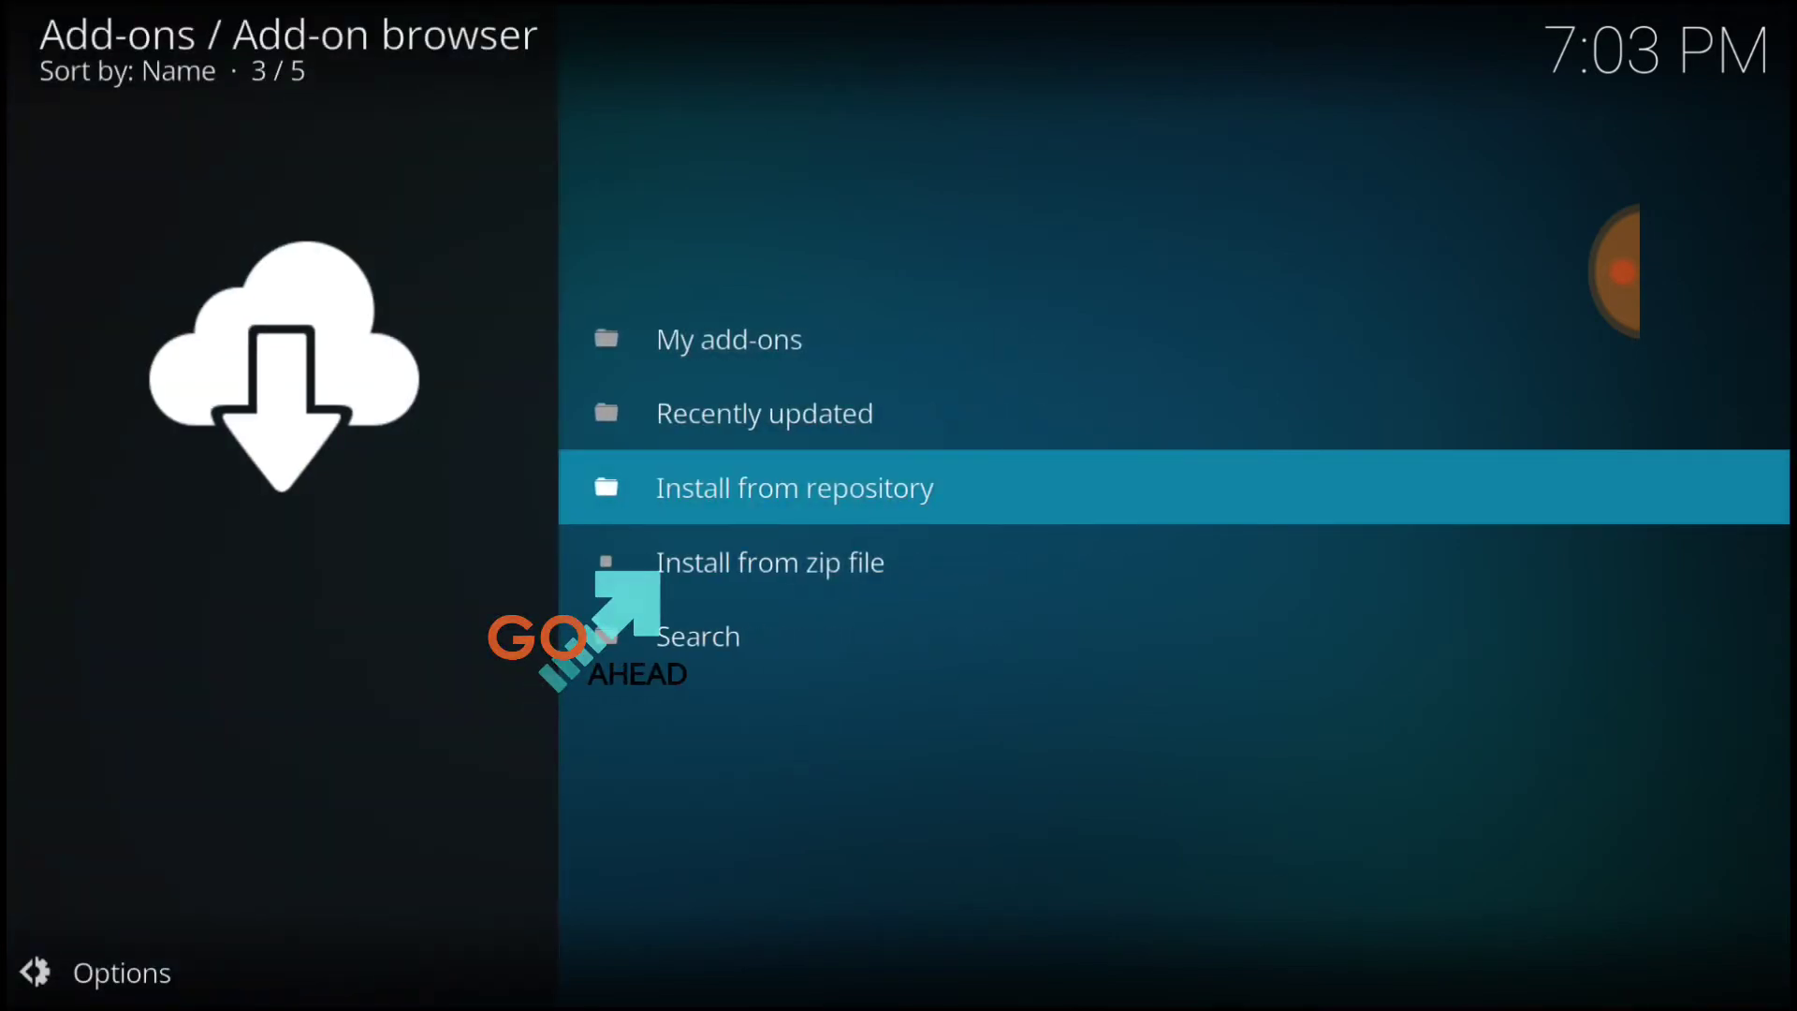
{"action": "left_click", "coordinate": [769, 561]}
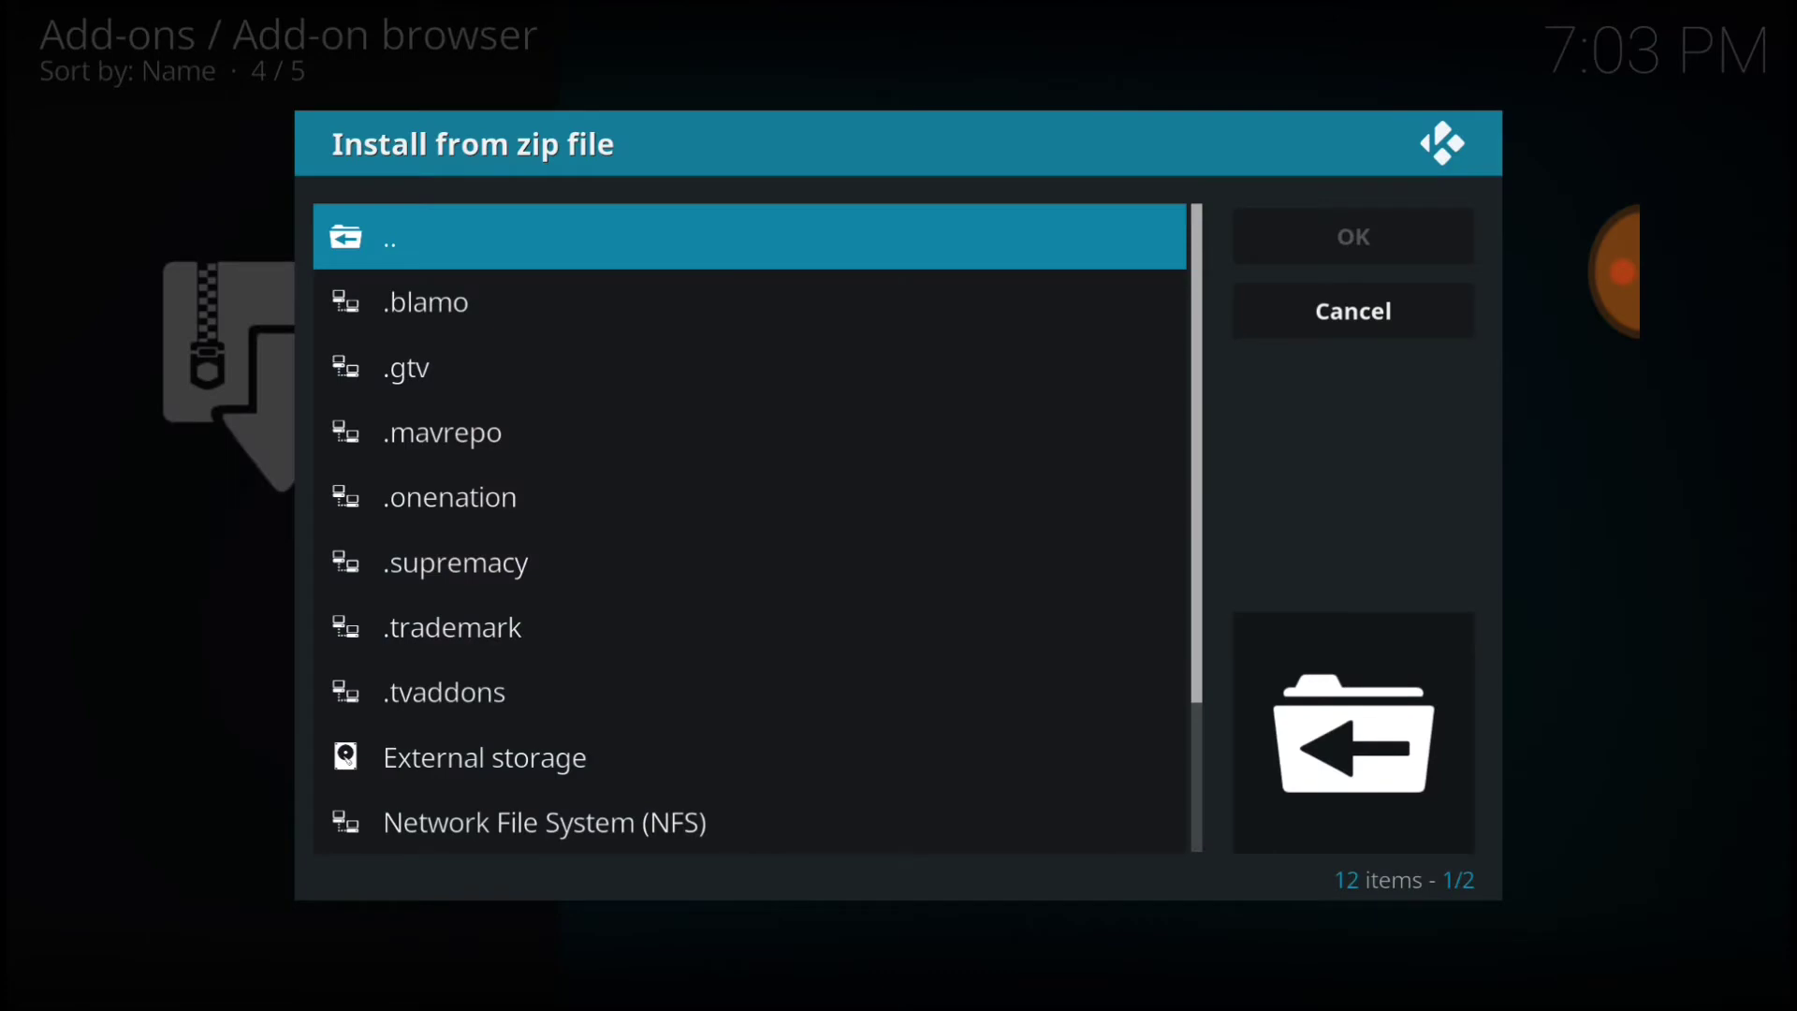
{"action": "left_click", "coordinate": [481, 496]}
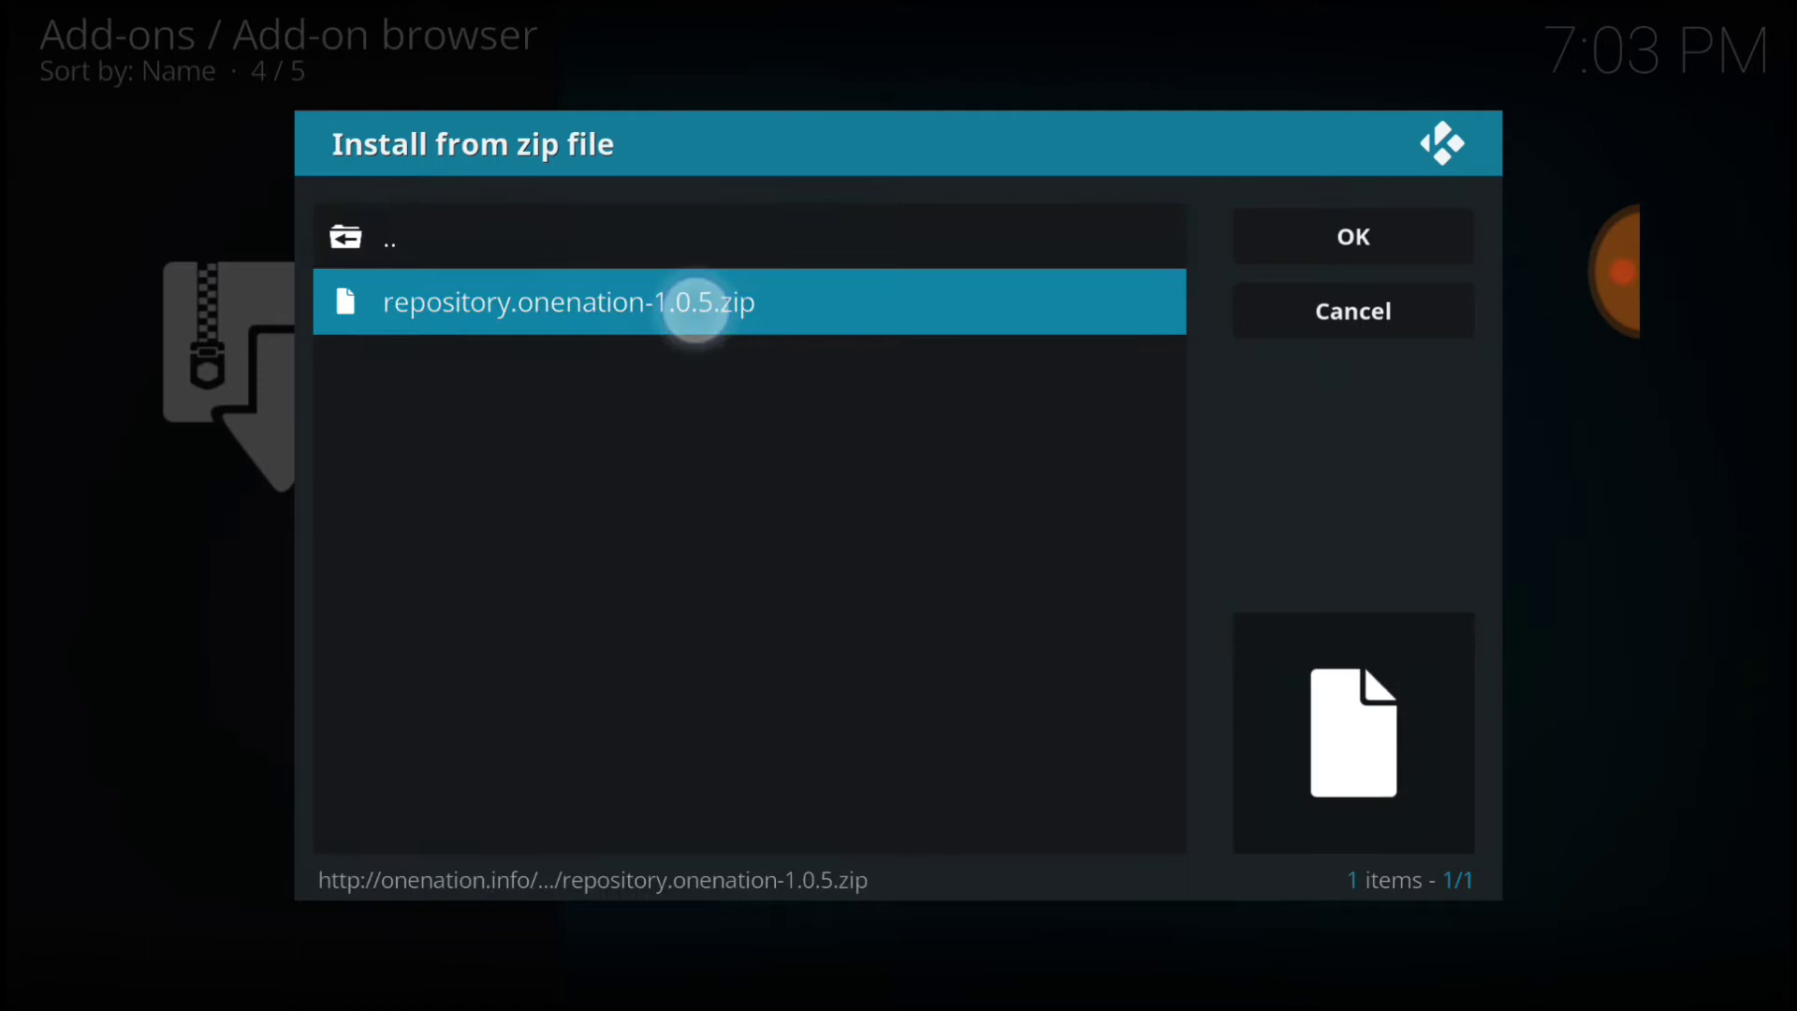
{"action": "left_click", "coordinate": [690, 305]}
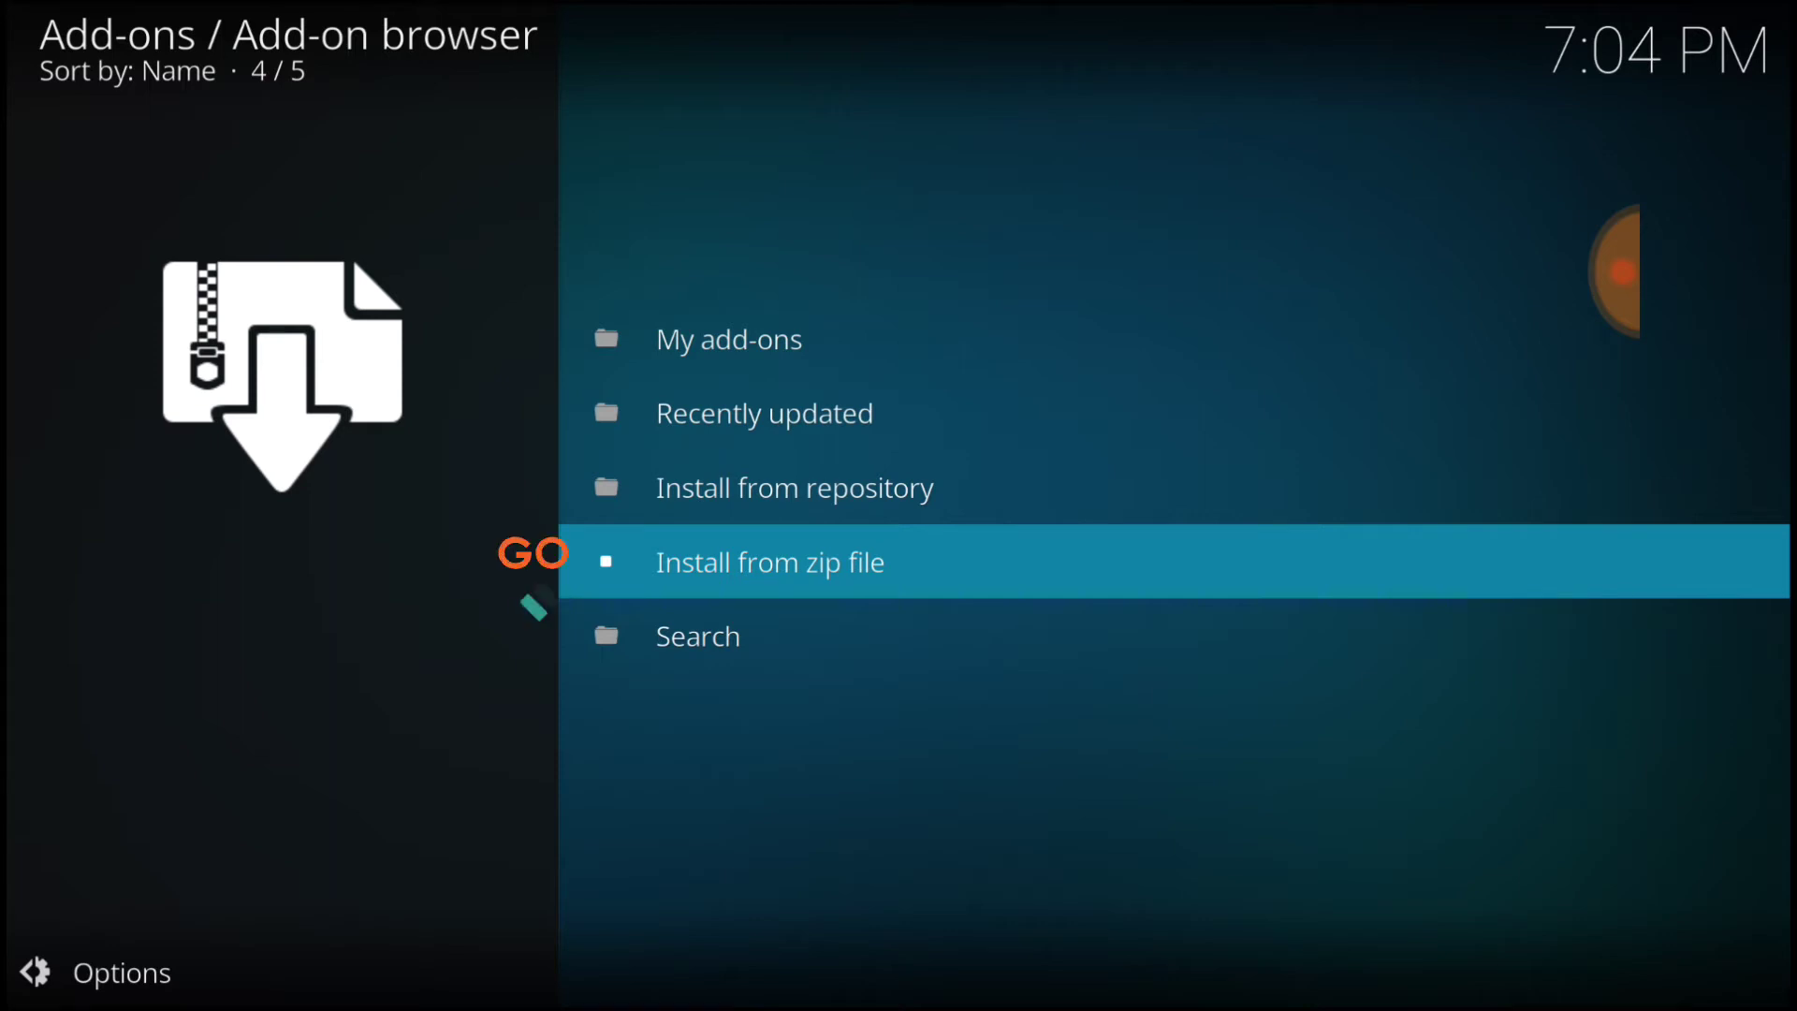
{"action": "left_click", "coordinate": [896, 482]}
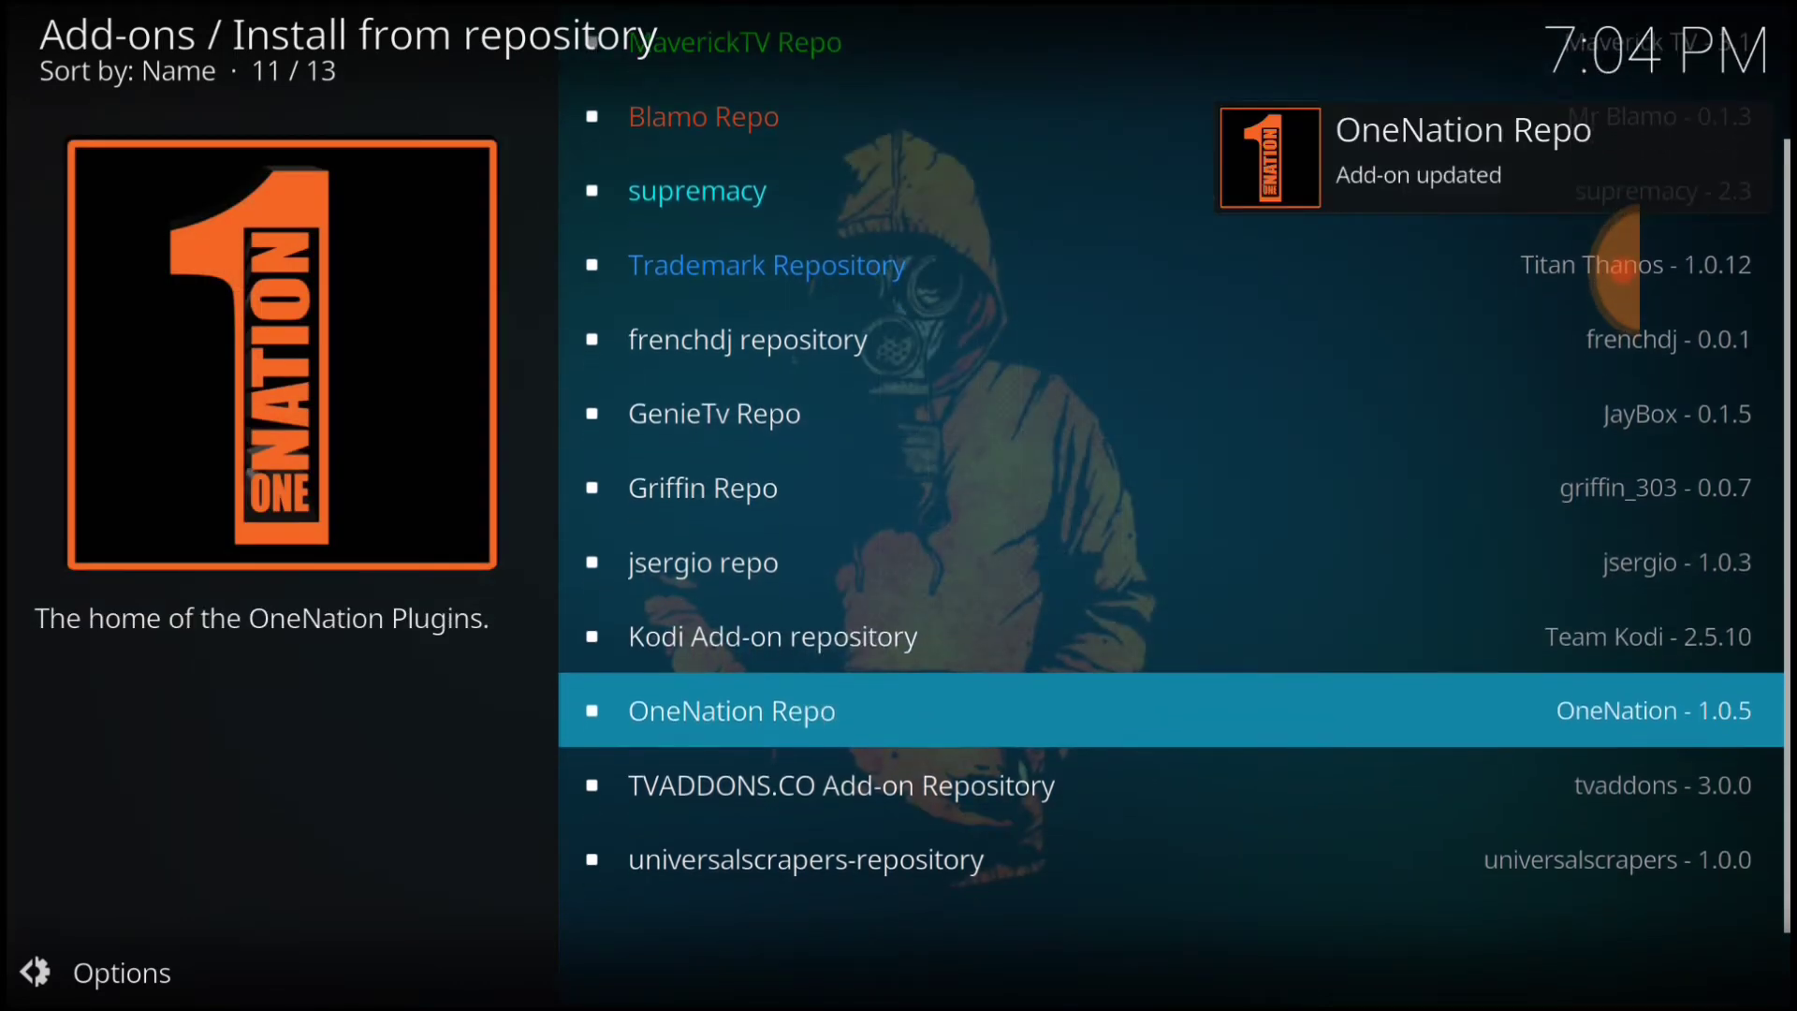
{"action": "key", "text": "Return"}
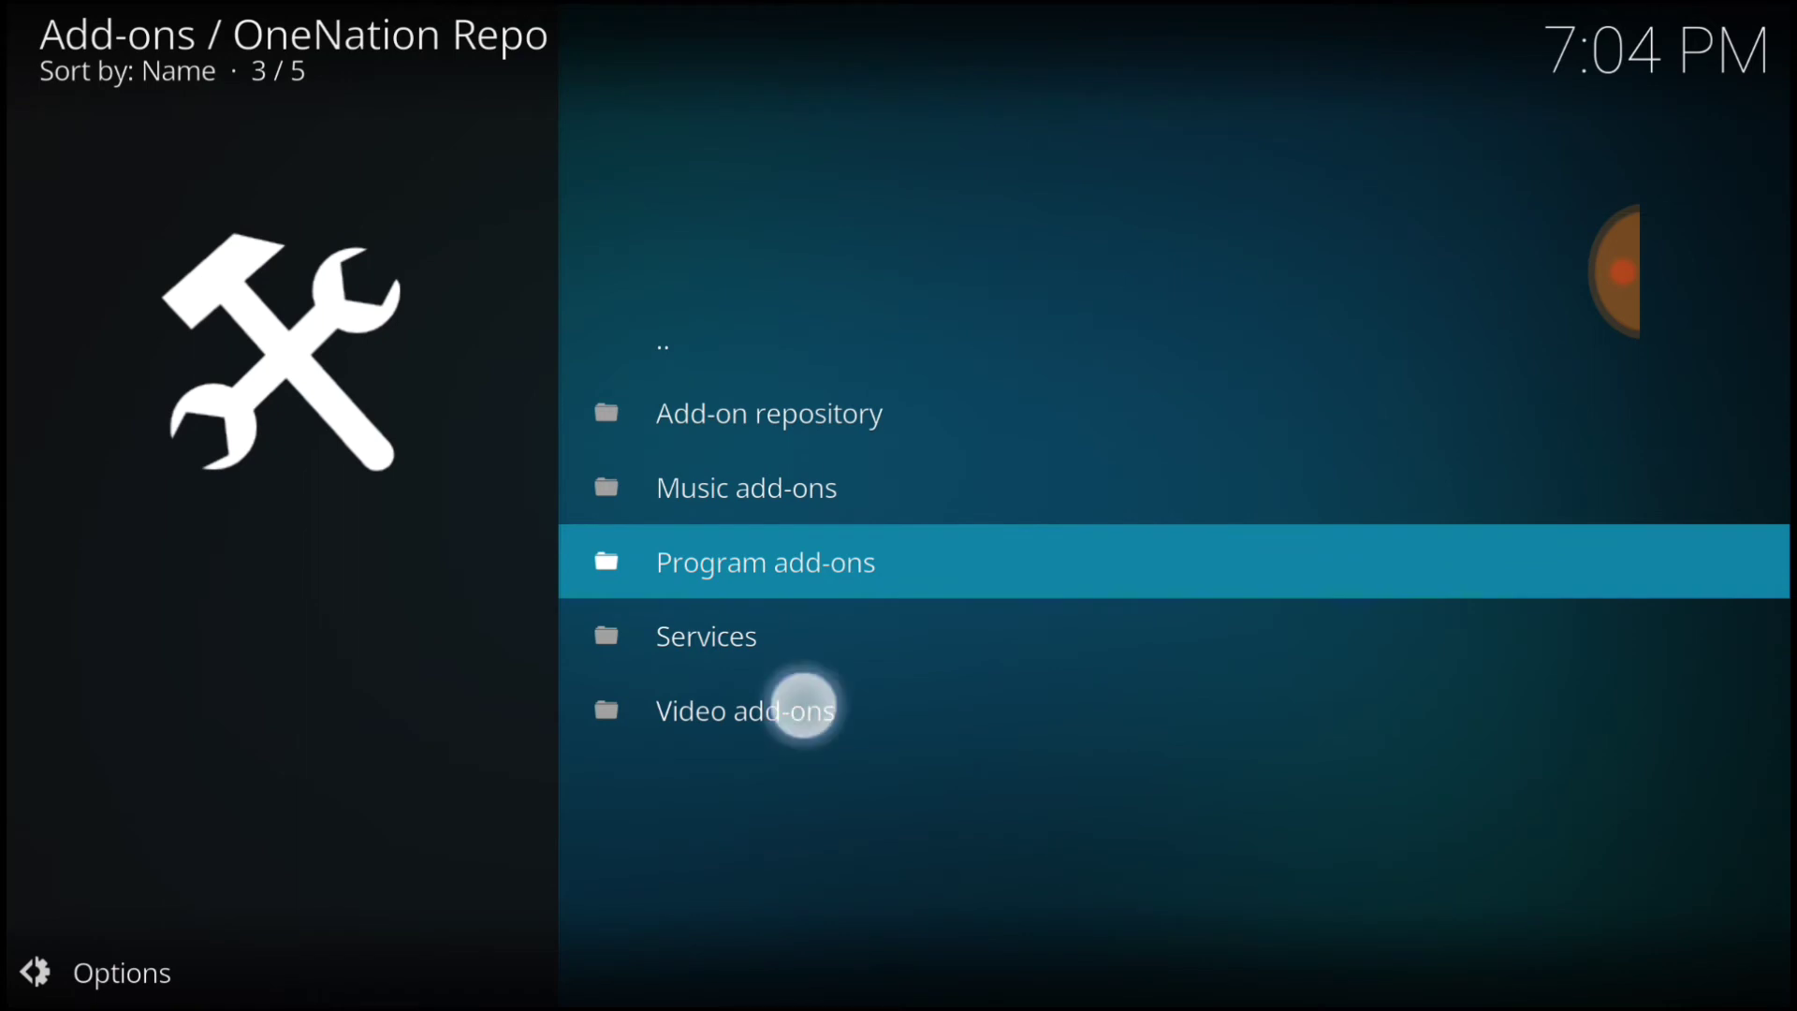
{"action": "left_click", "coordinate": [802, 710]}
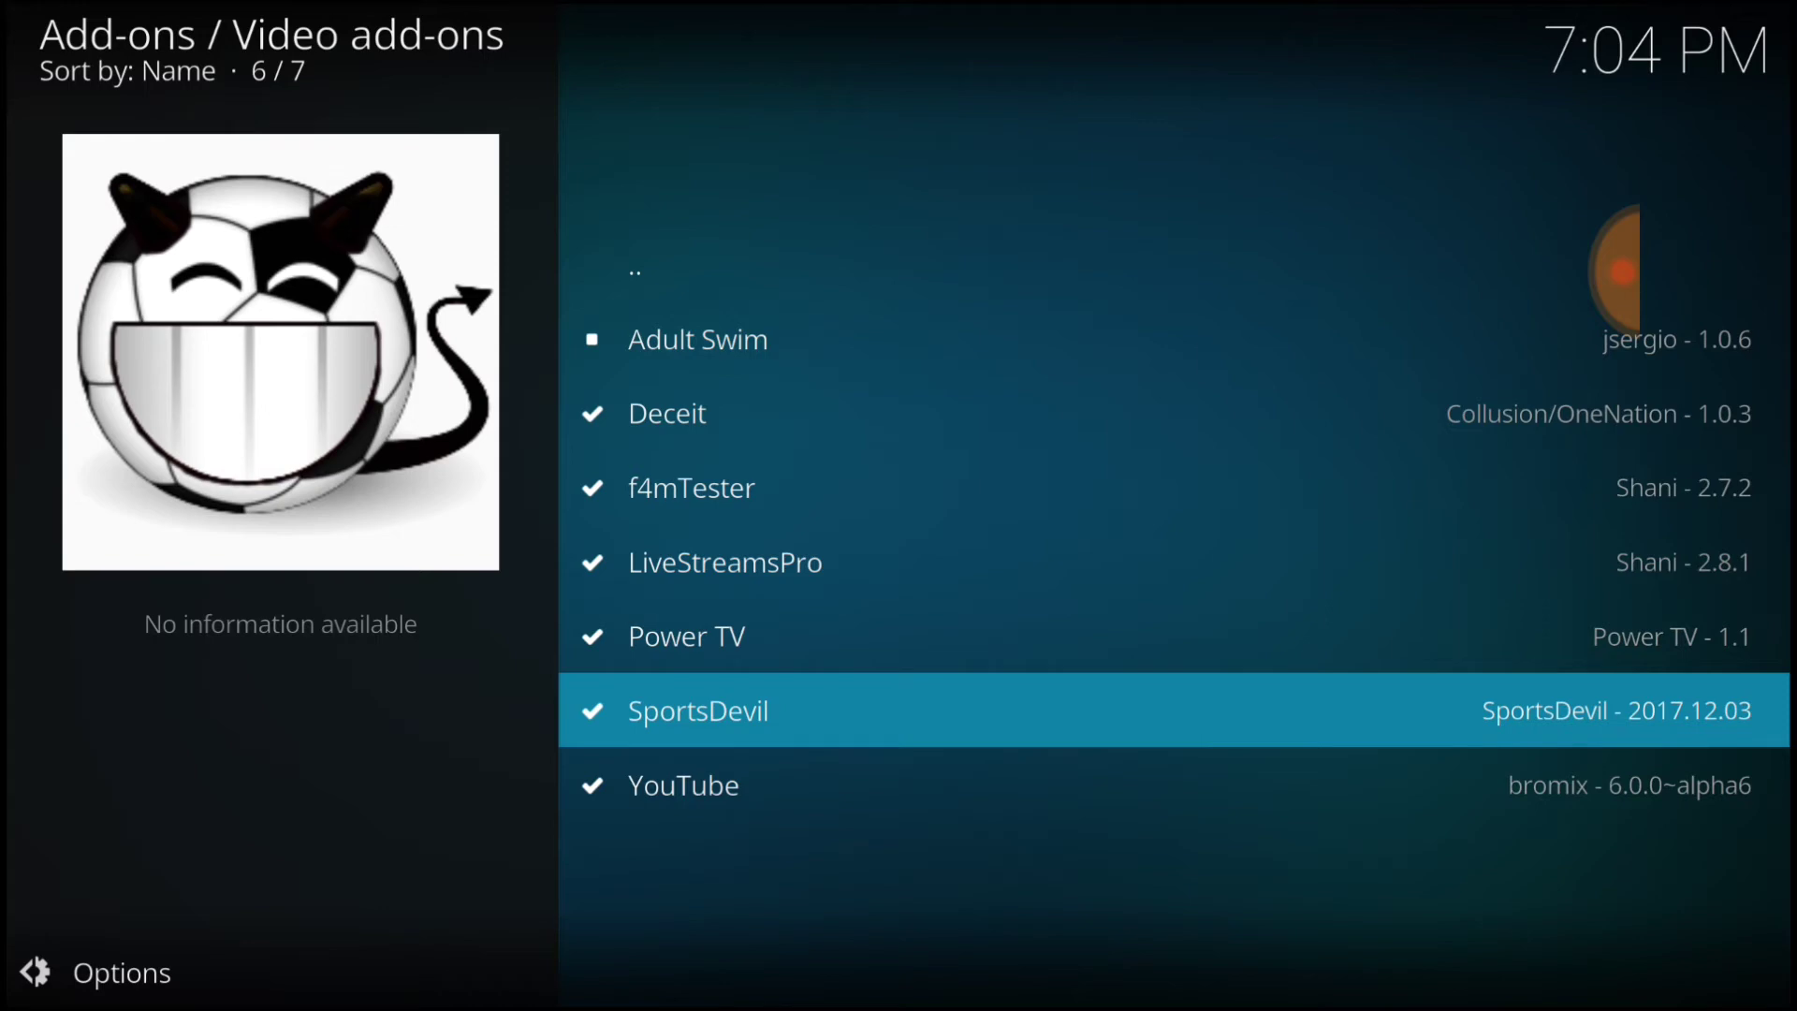
{"action": "left_click", "coordinate": [688, 412]}
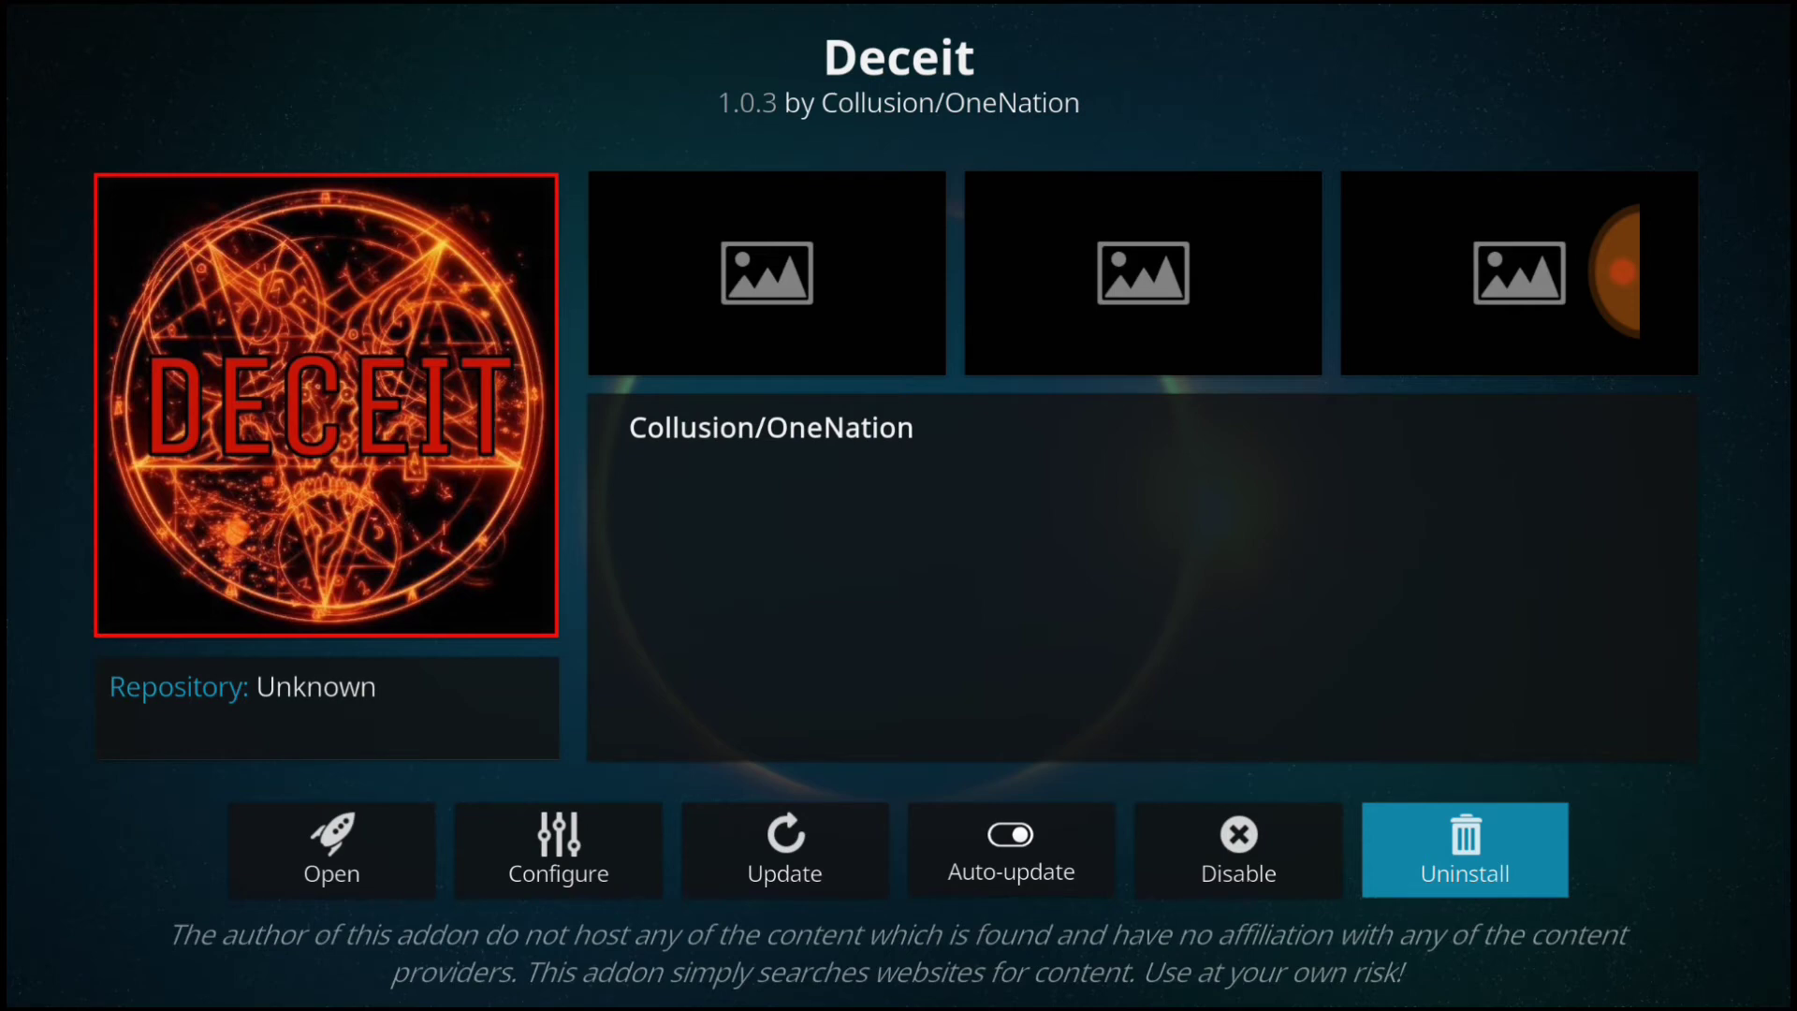
{"action": "left_click_drag", "start_coordinate": [1788, 663], "coordinate": [1685, 662]}
{"action": "left_click", "coordinate": [1736, 767]}
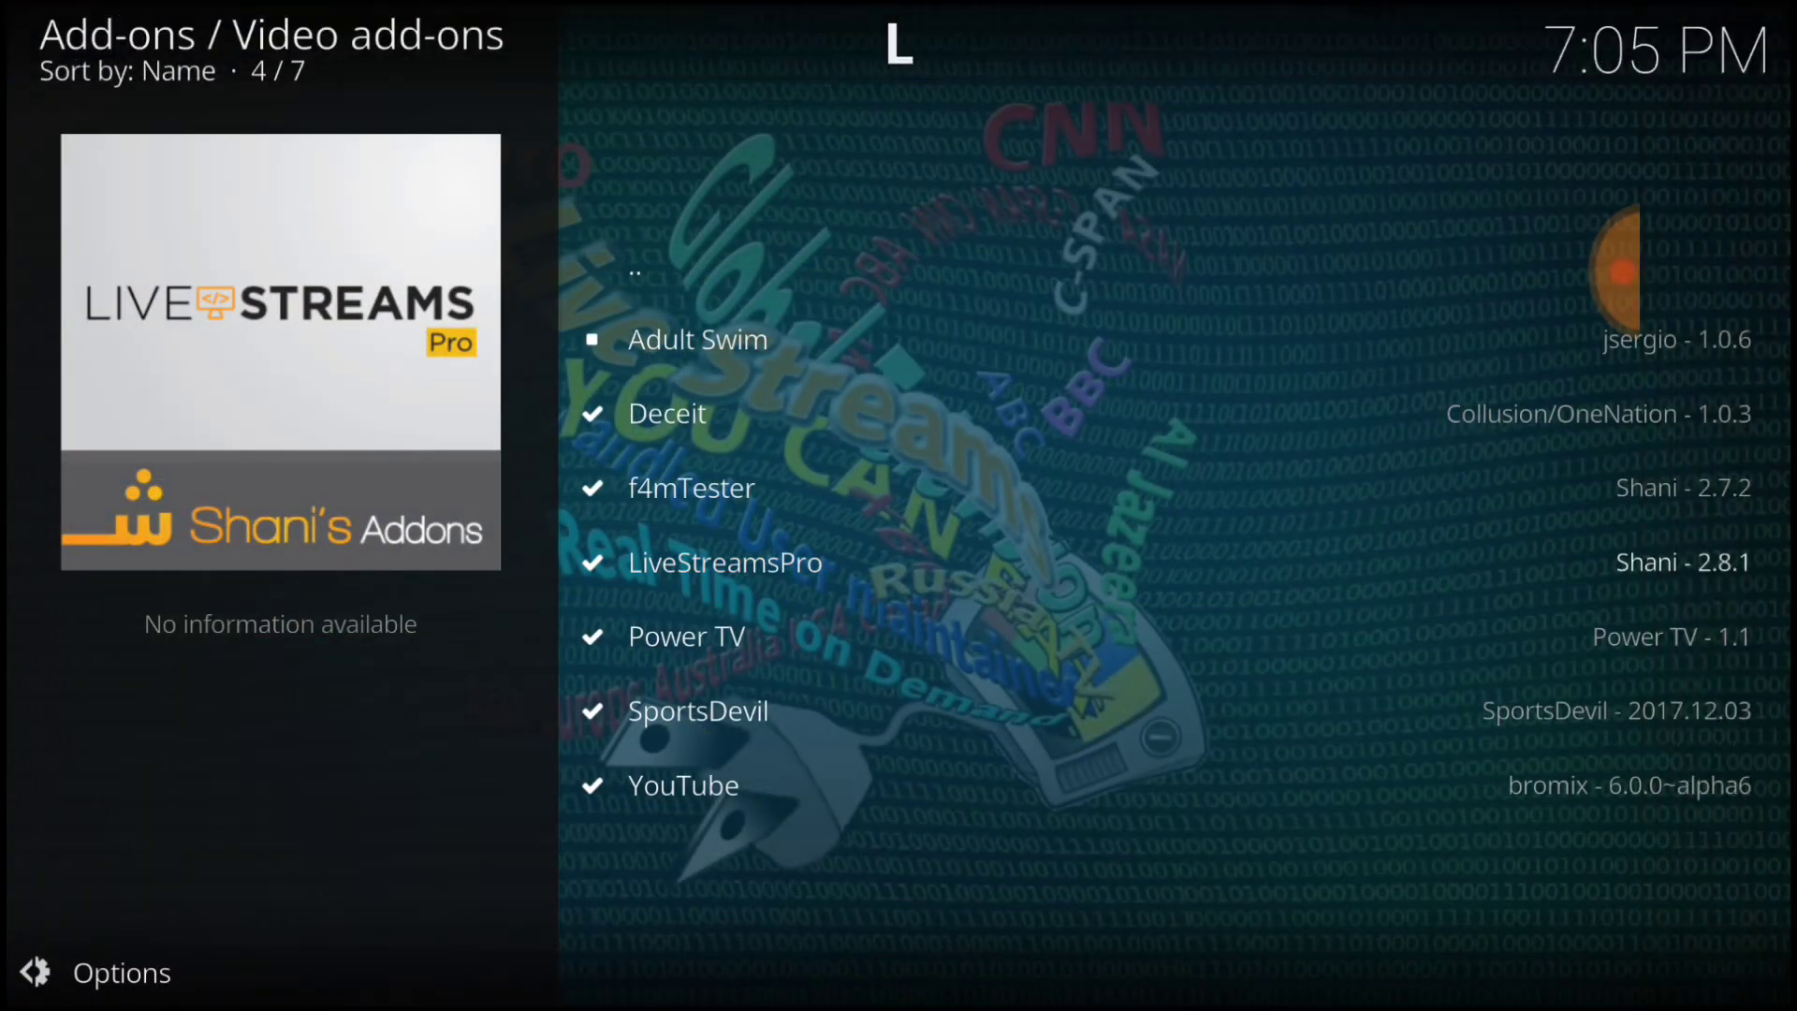
{"action": "left_click_drag", "start_coordinate": [1788, 662], "coordinate": [1685, 662]}
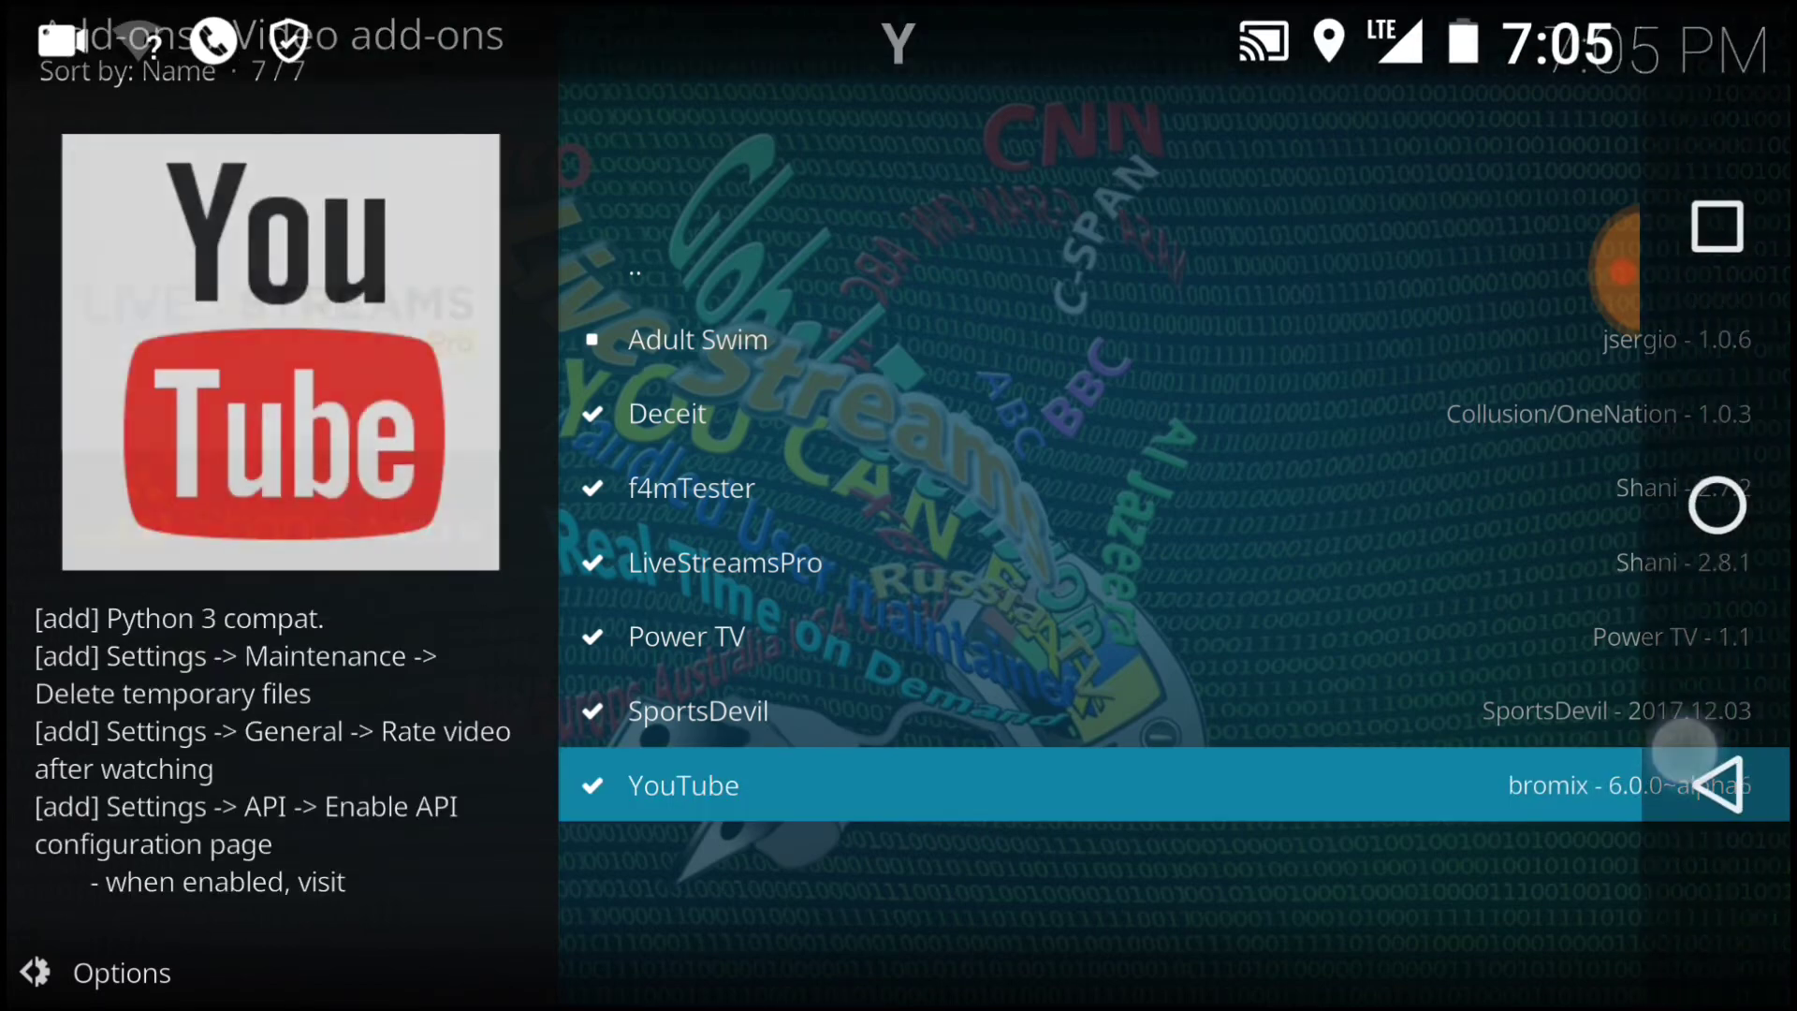
{"action": "left_click", "coordinate": [1716, 783]}
Back out of the Add-on browser and launch the Deceit video add-on
{"action": "left_click", "coordinate": [1732, 785]}
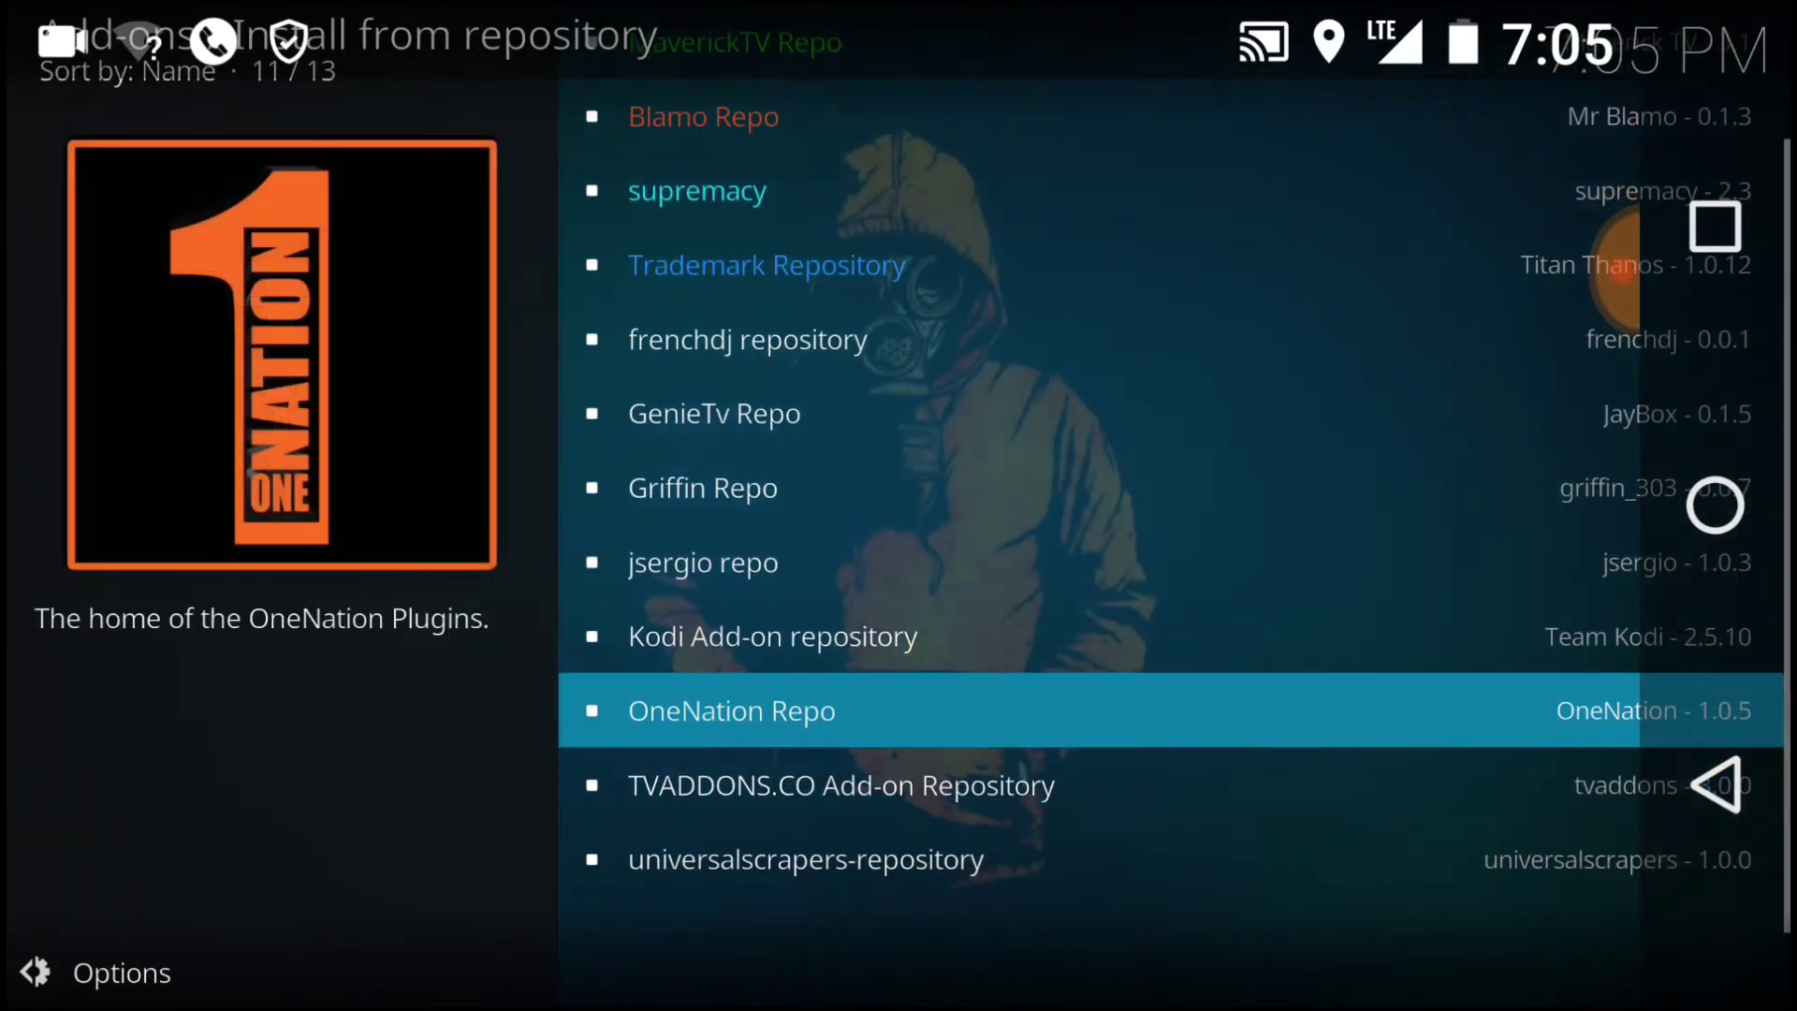
{"action": "left_click", "coordinate": [1717, 783]}
{"action": "left_click_drag", "start_coordinate": [1788, 749], "coordinate": [1701, 750]}
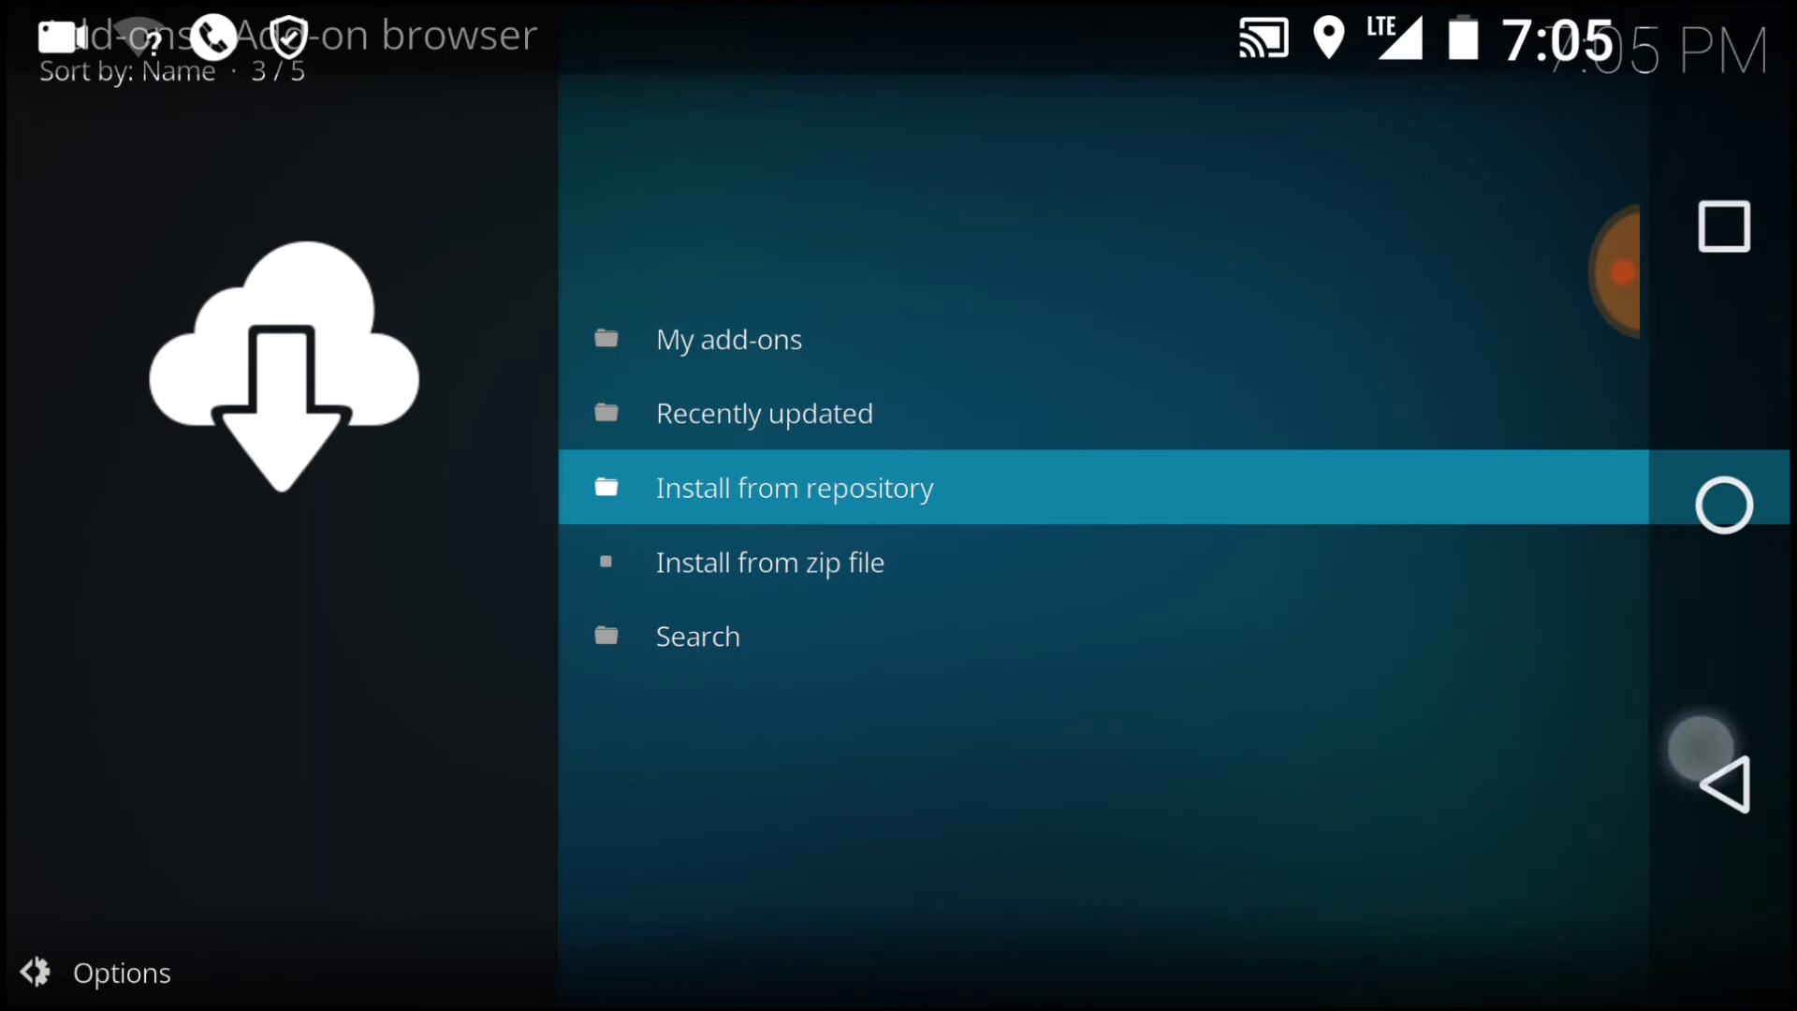
{"action": "left_click", "coordinate": [1716, 782]}
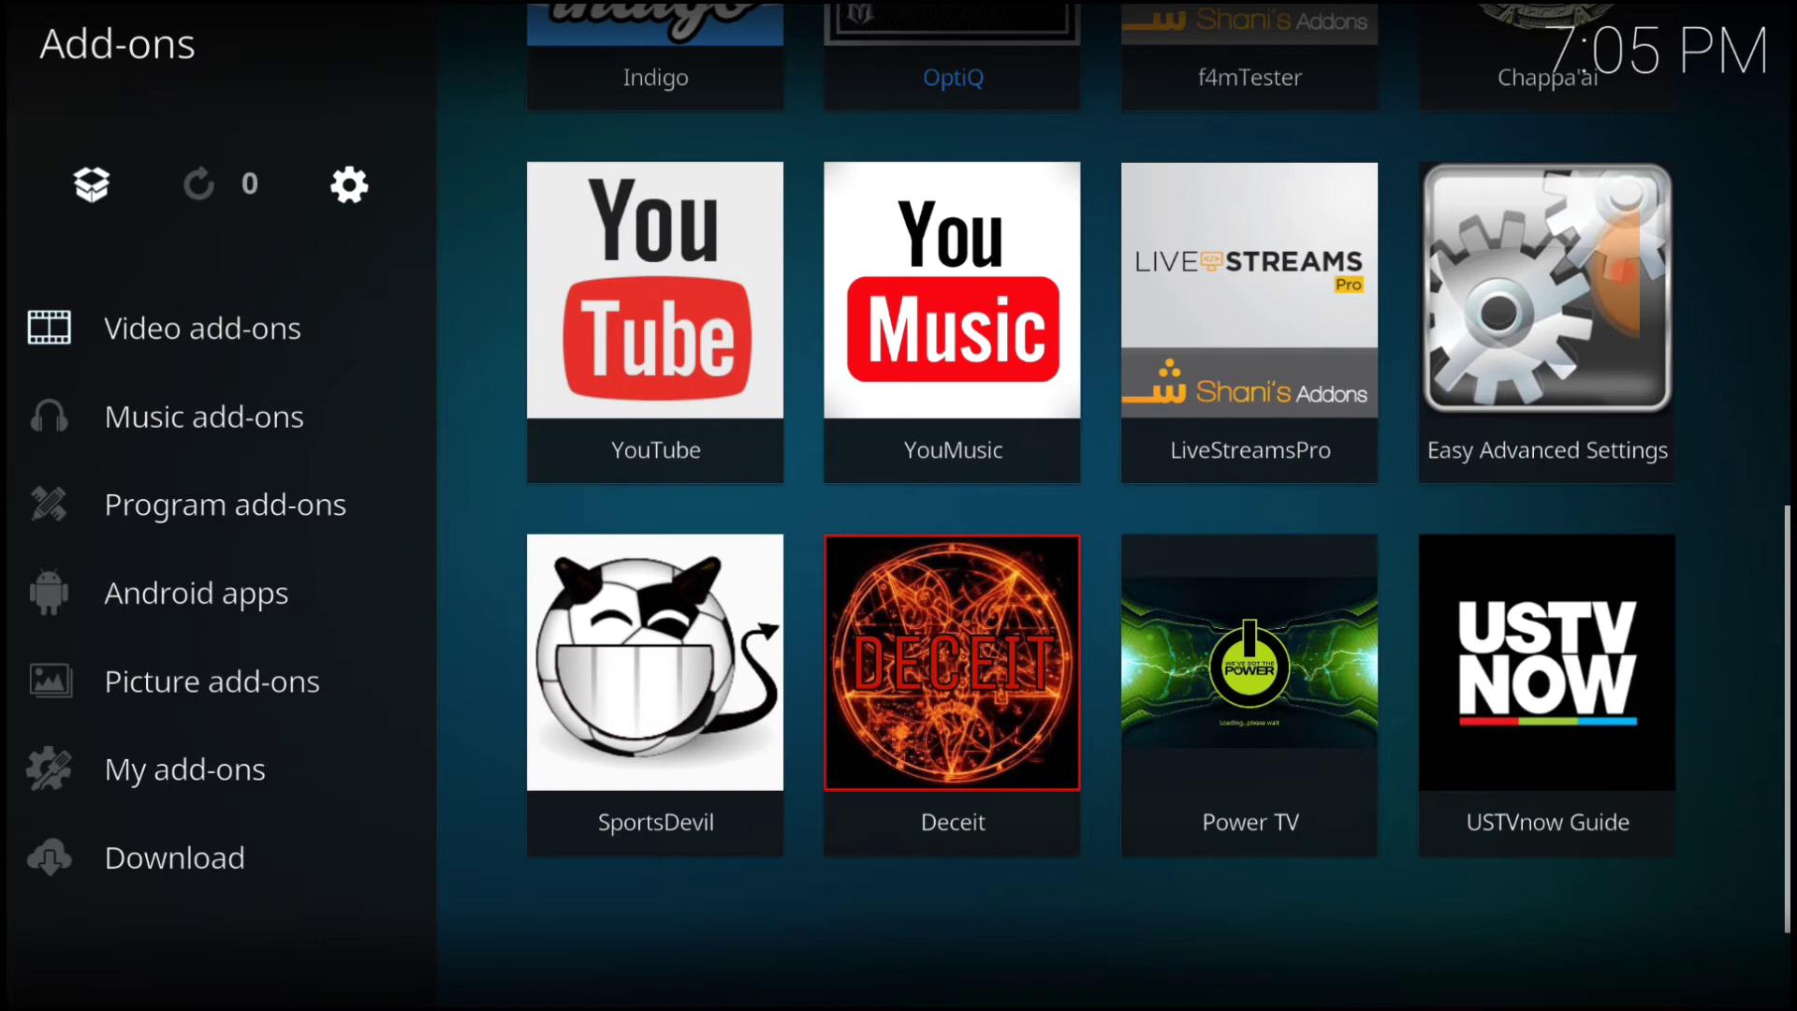
{"action": "key", "text": "Return"}
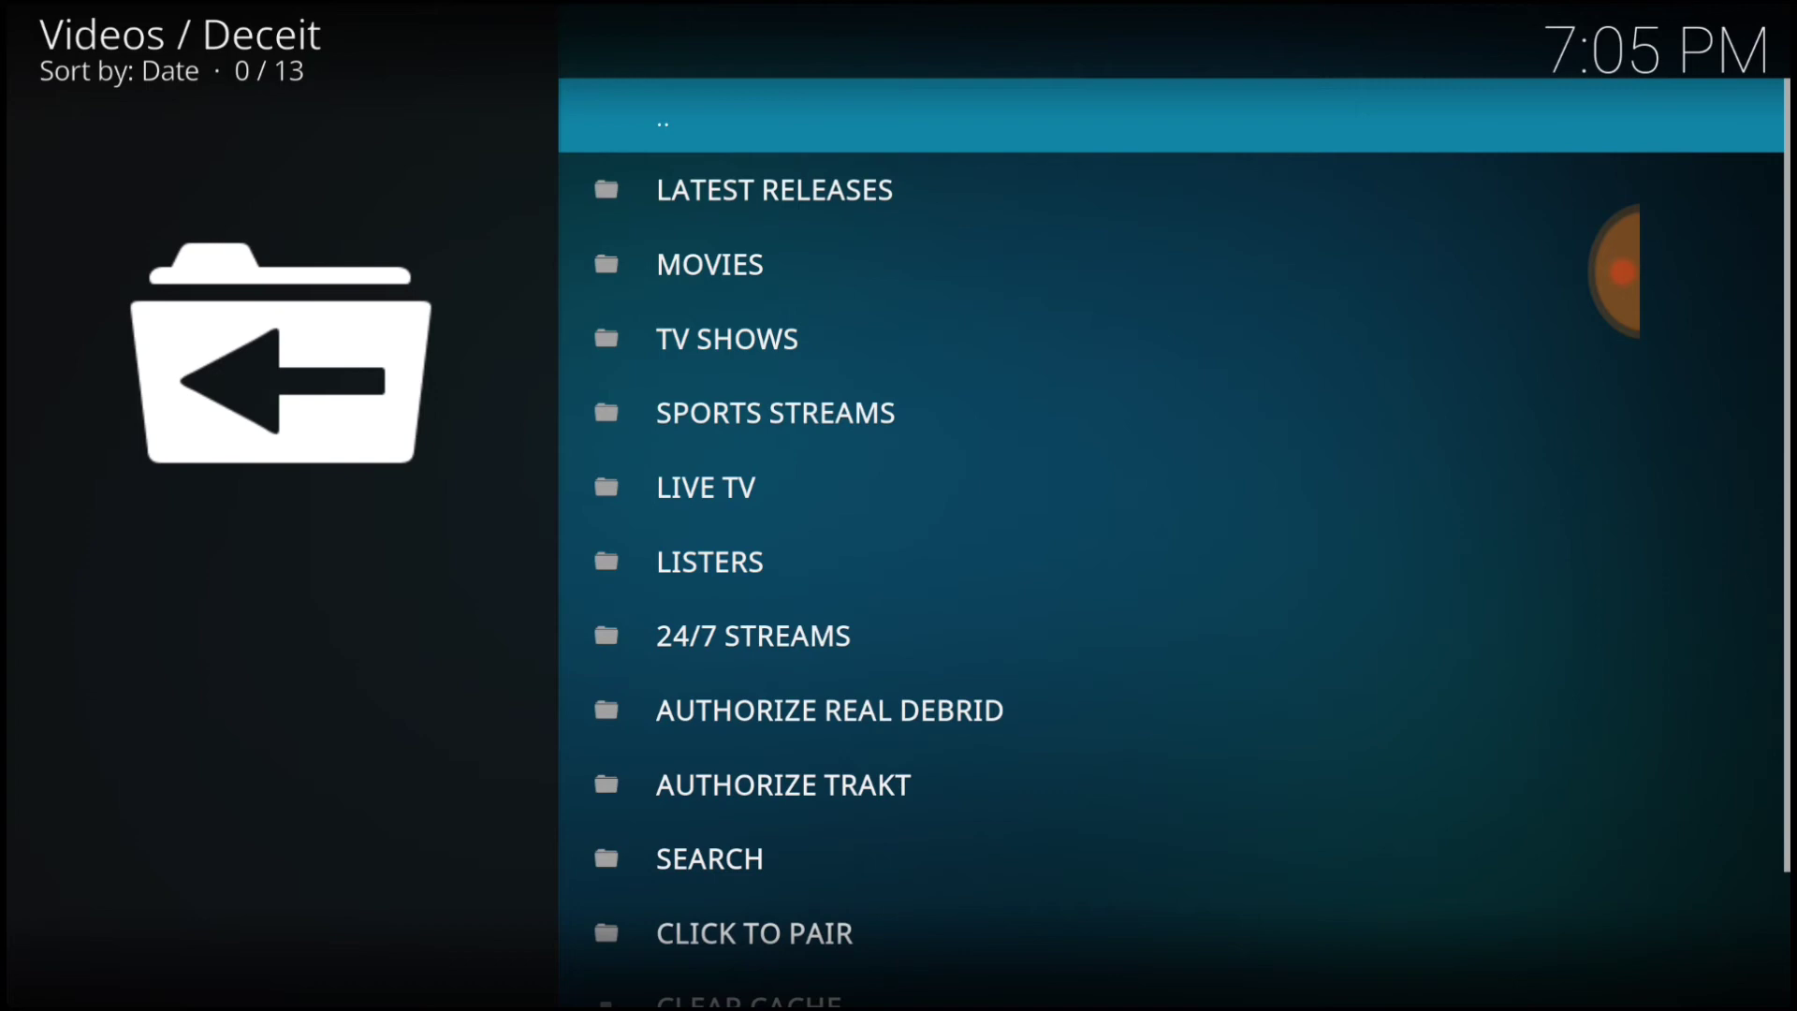
Scroll through Deceit's category menu and pick the LATEST RELEASES category
{"action": "left_click_drag", "start_coordinate": [1311, 529], "coordinate": [1328, 353]}
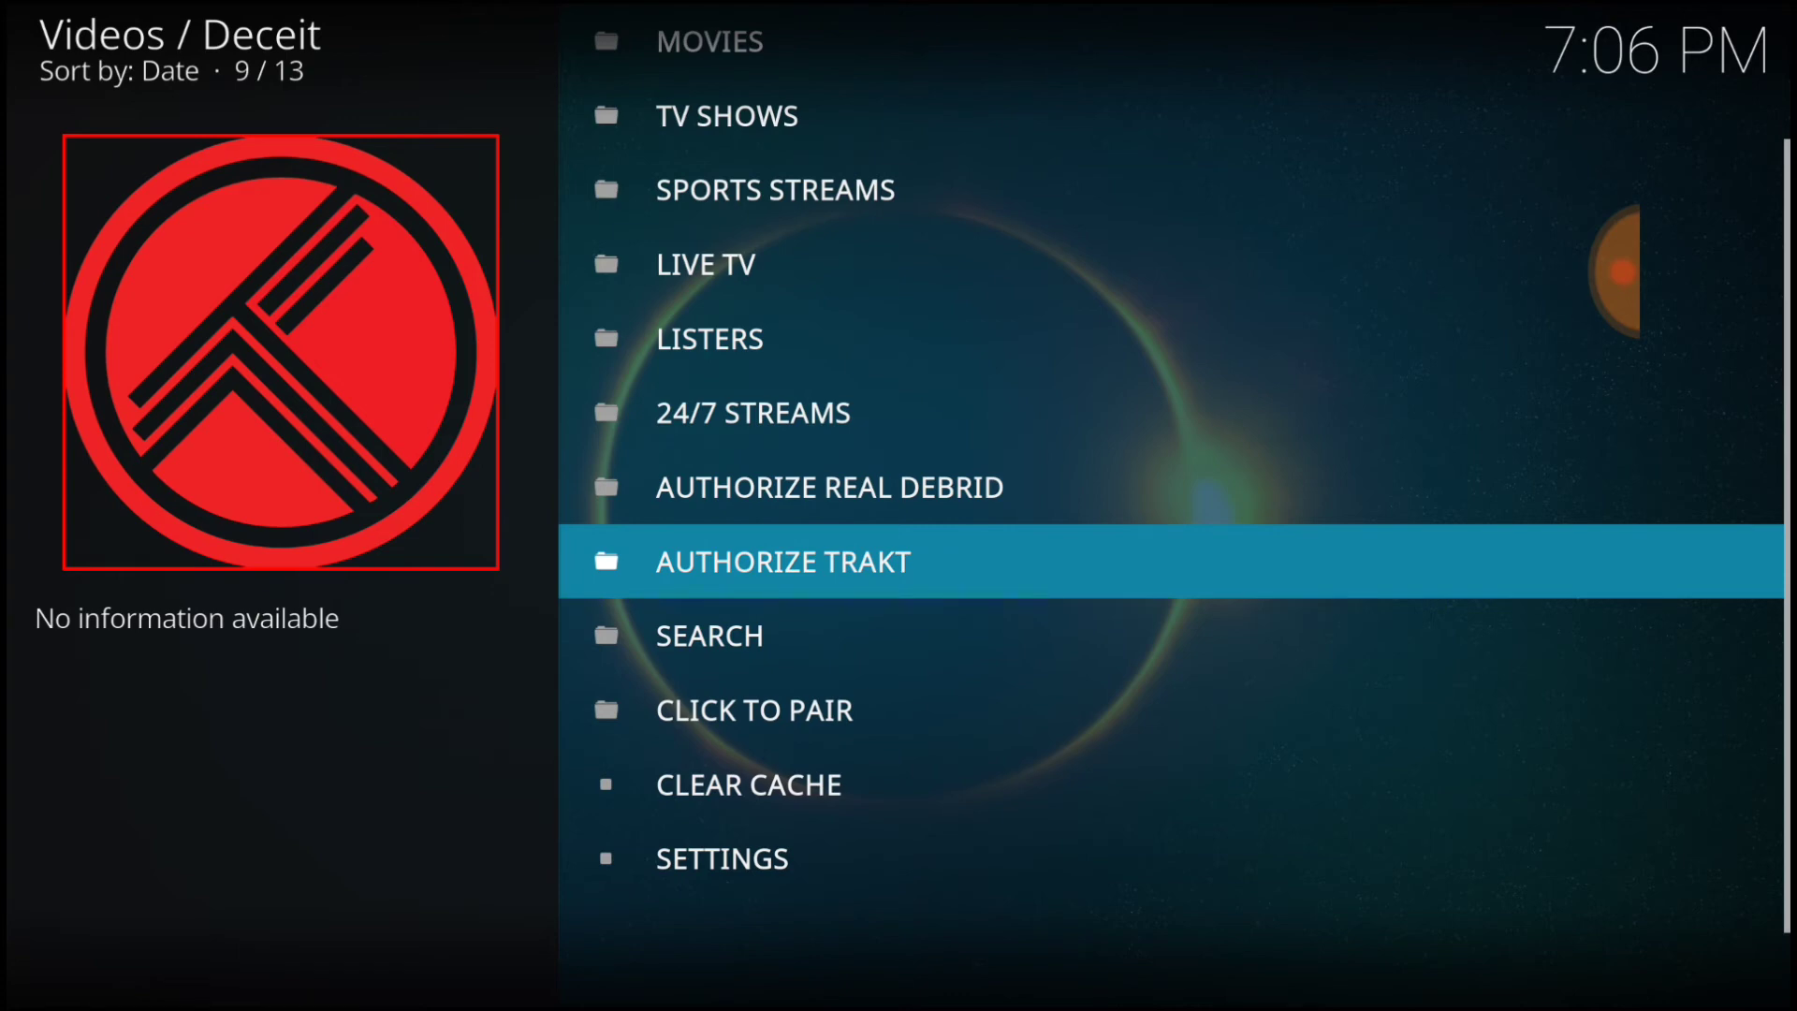
{"action": "left_click_drag", "start_coordinate": [1295, 277], "coordinate": [1425, 332]}
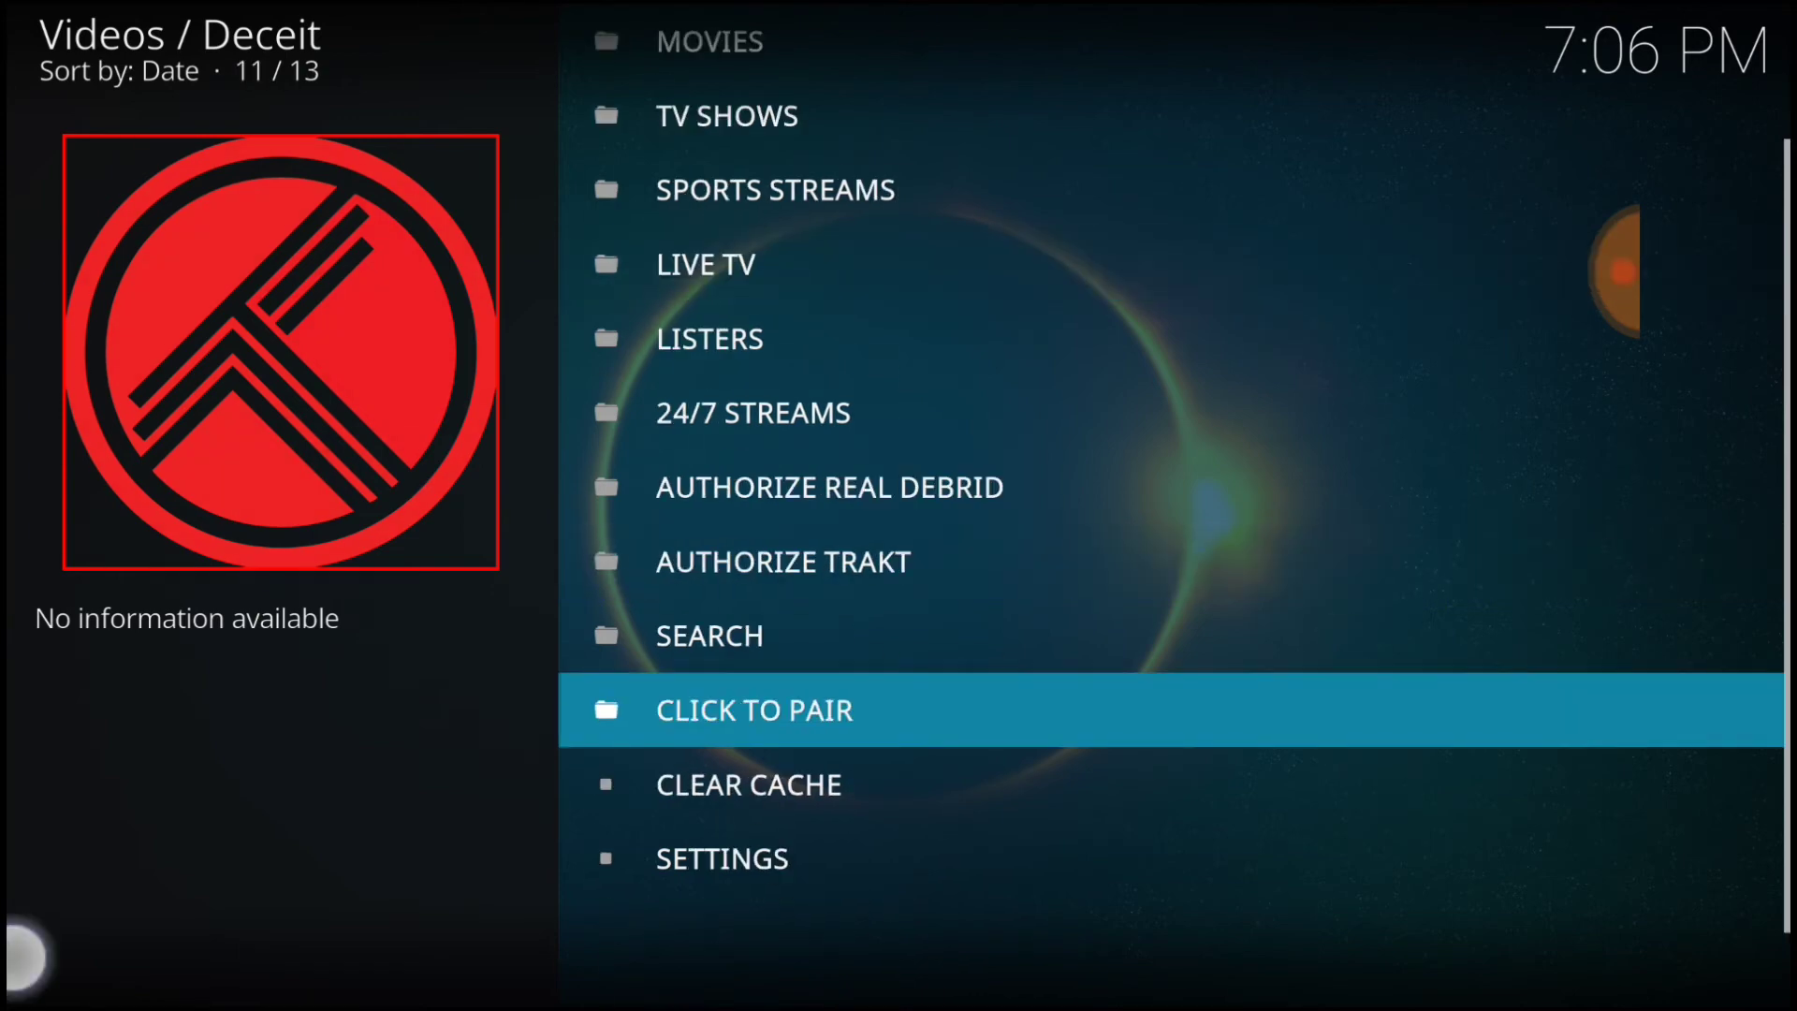
{"action": "left_click", "coordinate": [149, 956]}
{"action": "left_click", "coordinate": [289, 513]}
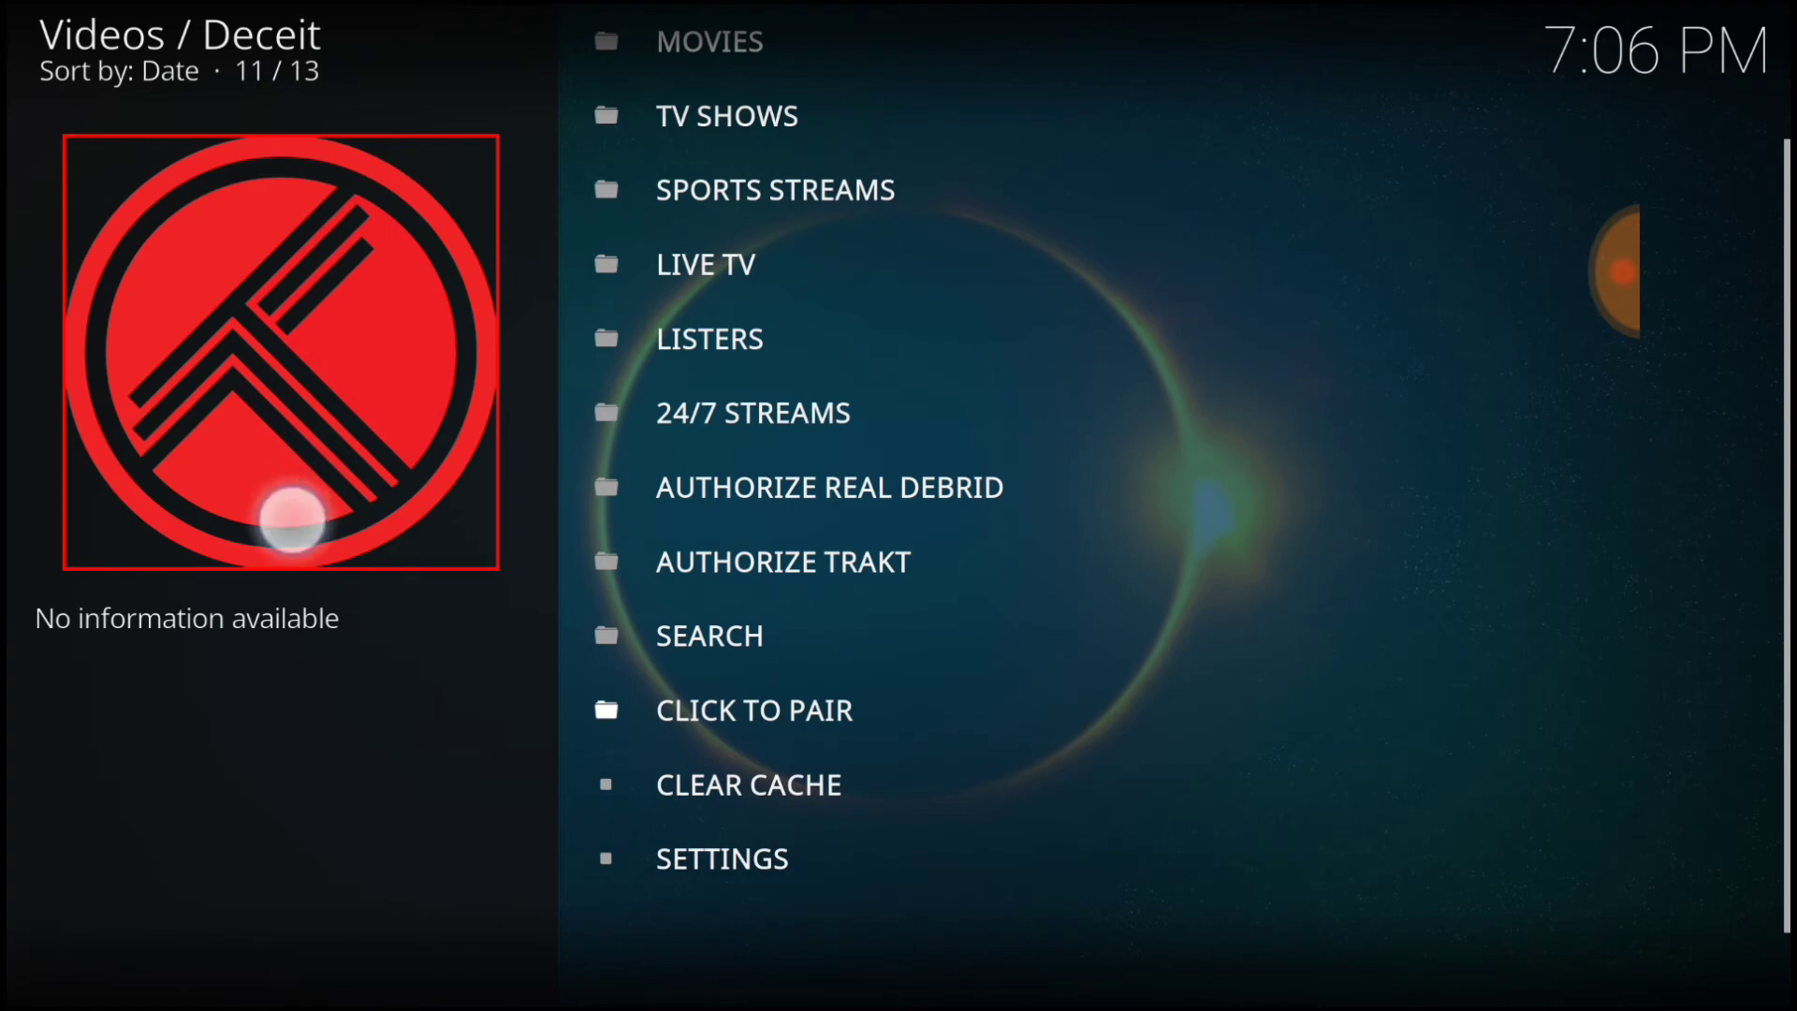
{"action": "left_click", "coordinate": [183, 759]}
{"action": "left_click_drag", "start_coordinate": [1092, 270], "coordinate": [1142, 690]}
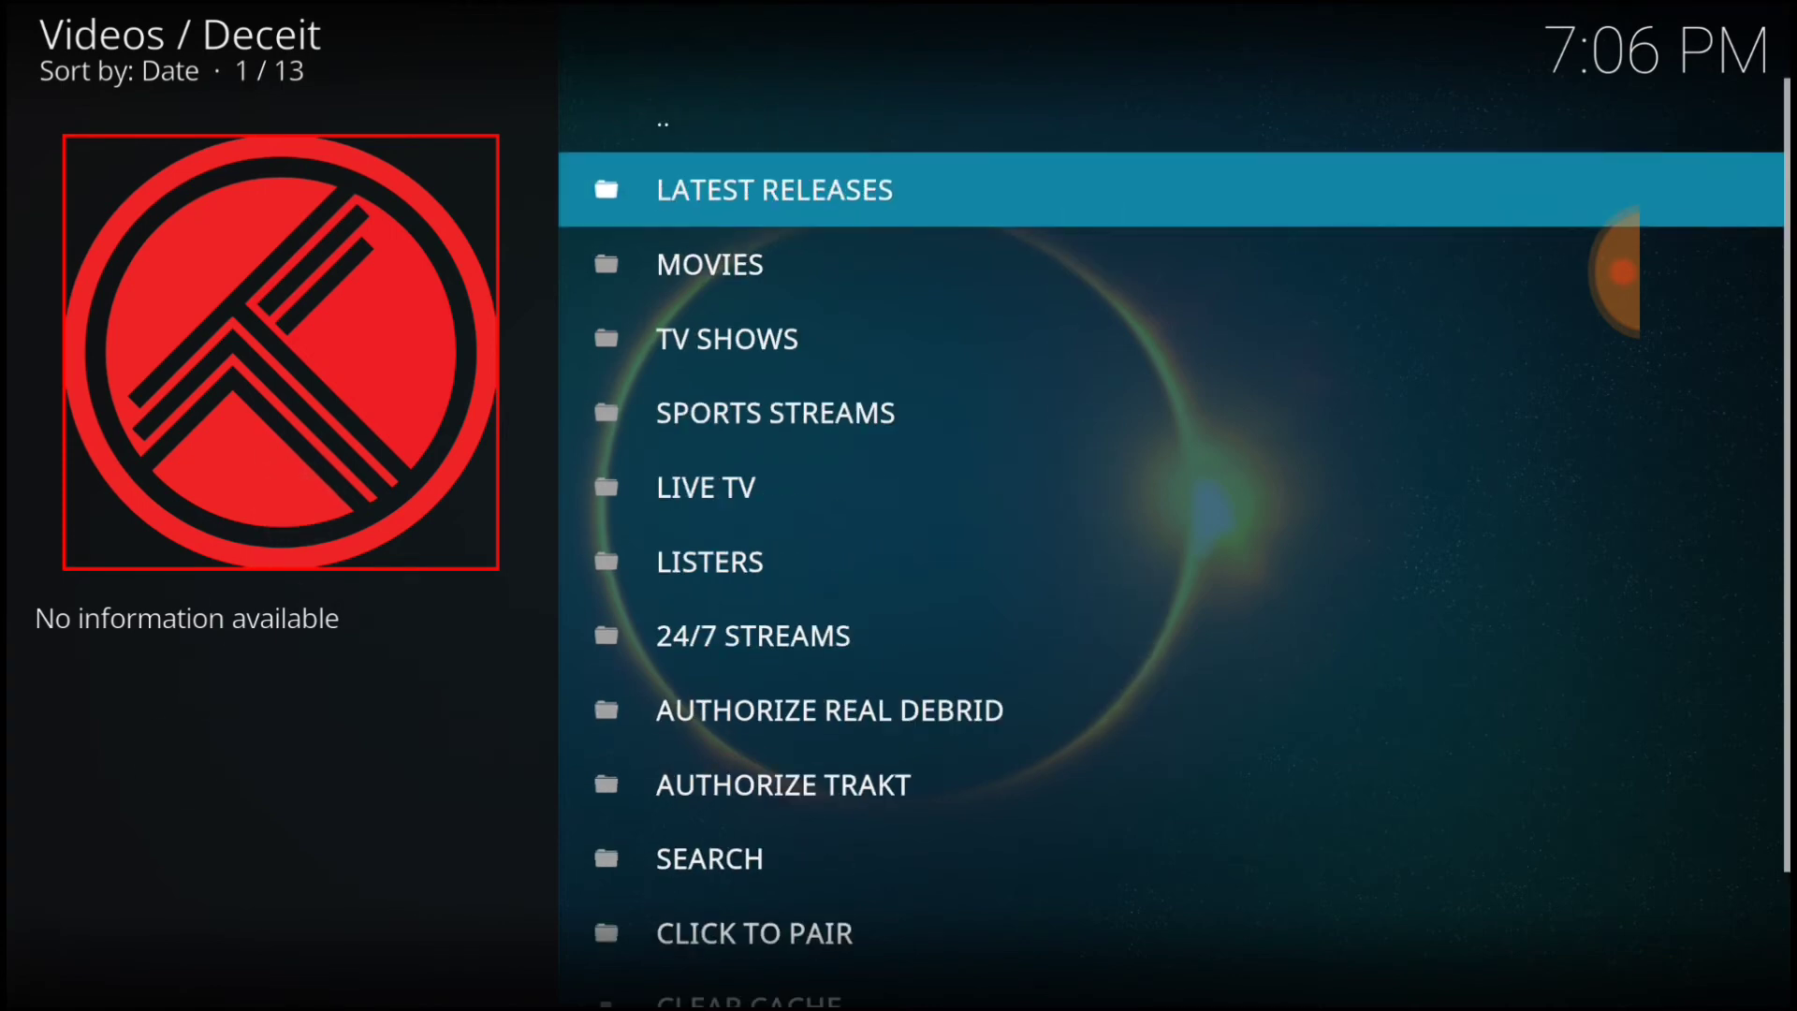
{"action": "left_click", "coordinate": [903, 173]}
Open LATEST RELEASES, scroll to The Forgiven and open it, then back out to Deceit's main menu
{"action": "left_click", "coordinate": [879, 179]}
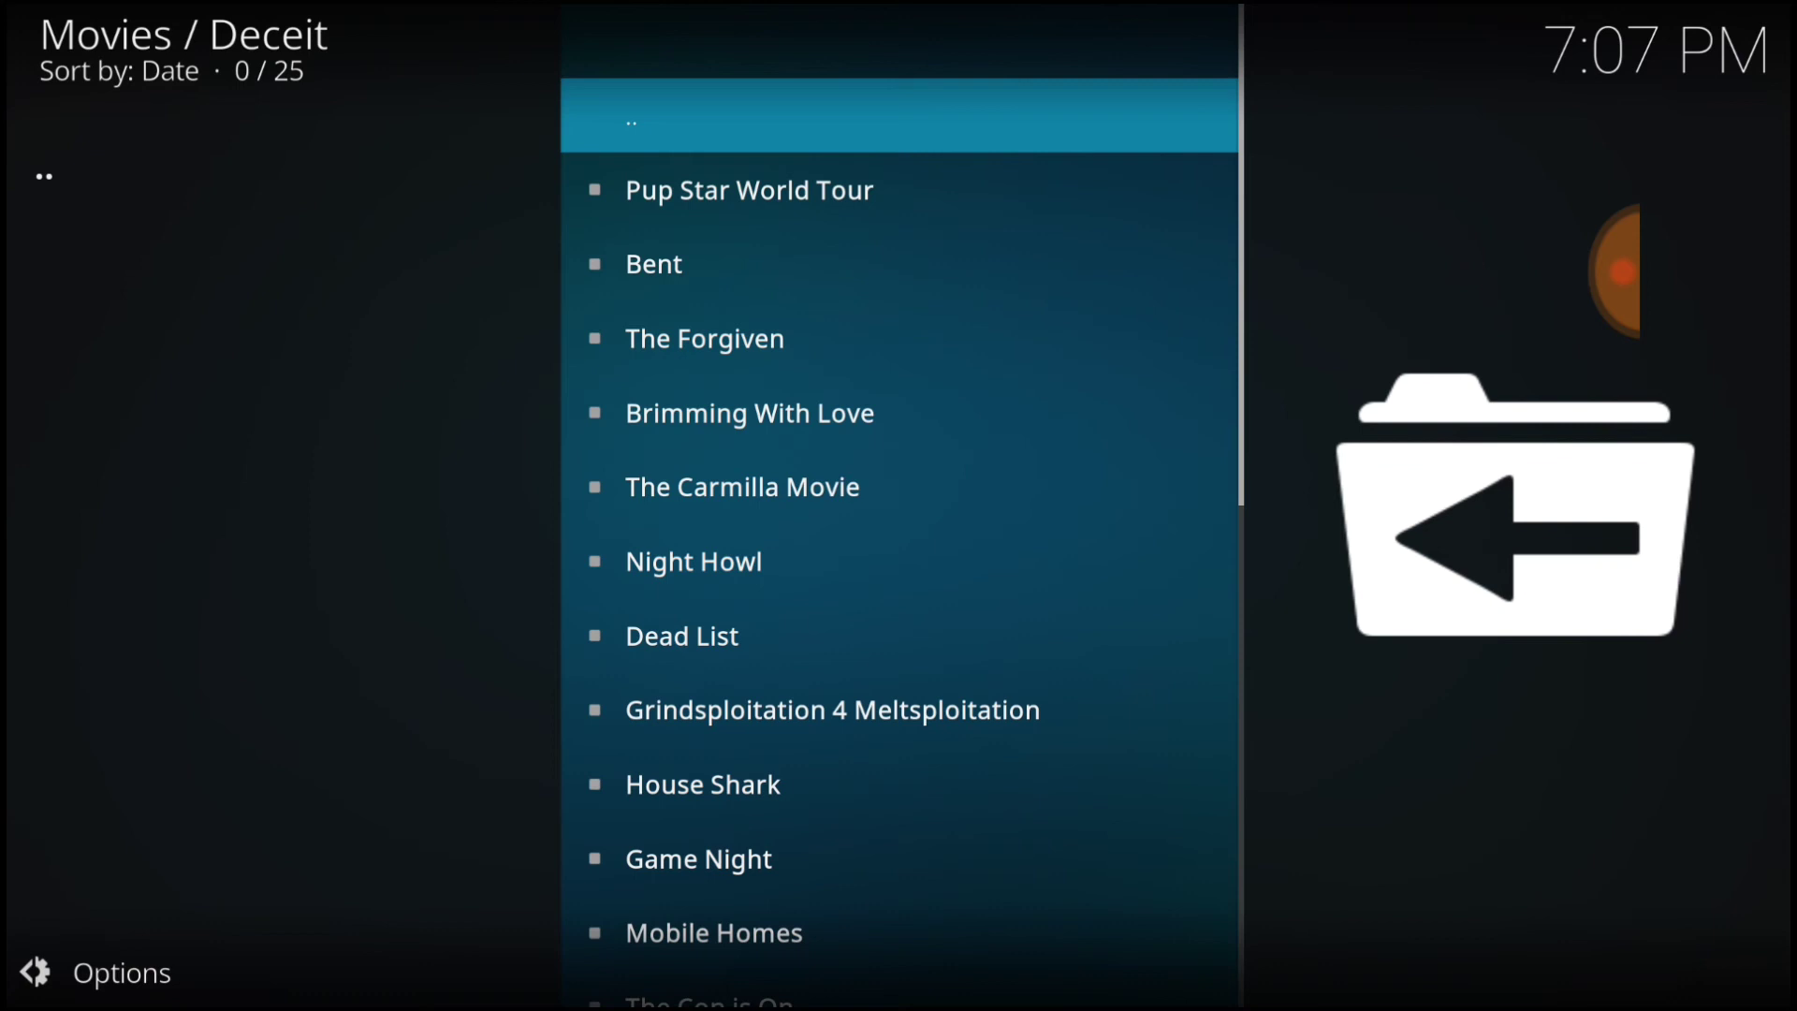
{"action": "key", "text": "Down"}
{"action": "key", "text": "Down"}
{"action": "key", "text": "Down"}
{"action": "key", "text": "Down"}
{"action": "key", "text": "Down"}
{"action": "key", "text": "Down"}
{"action": "key", "text": "Down"}
{"action": "key", "text": "Down"}
{"action": "key", "text": "Down"}
{"action": "key", "text": "Down"}
{"action": "key", "text": "Down"}
{"action": "key", "text": "Down"}
{"action": "key", "text": "Down"}
{"action": "key", "text": "Down"}
{"action": "key", "text": "Down"}
{"action": "key", "text": "Down"}
{"action": "key", "text": "Down"}
{"action": "key", "text": "Down"}
{"action": "key", "text": "Down"}
{"action": "key", "text": "Down"}
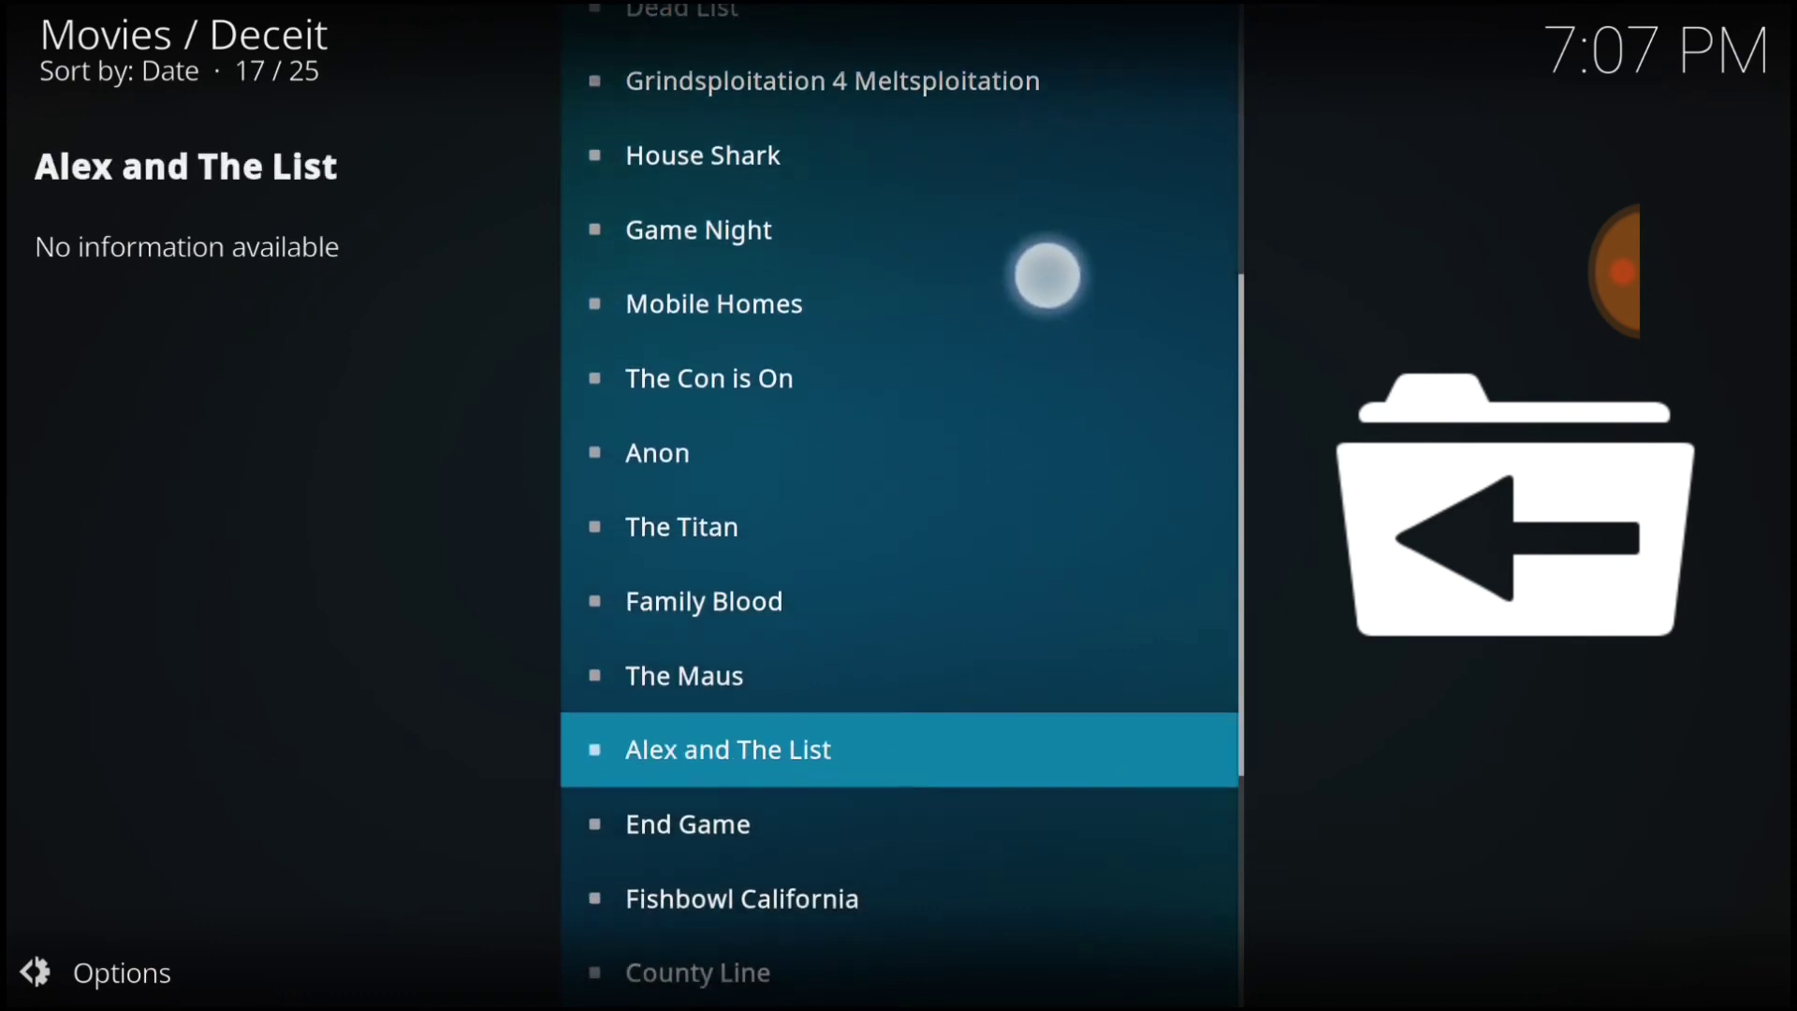
{"action": "key", "text": "Down"}
{"action": "key", "text": "Down"}
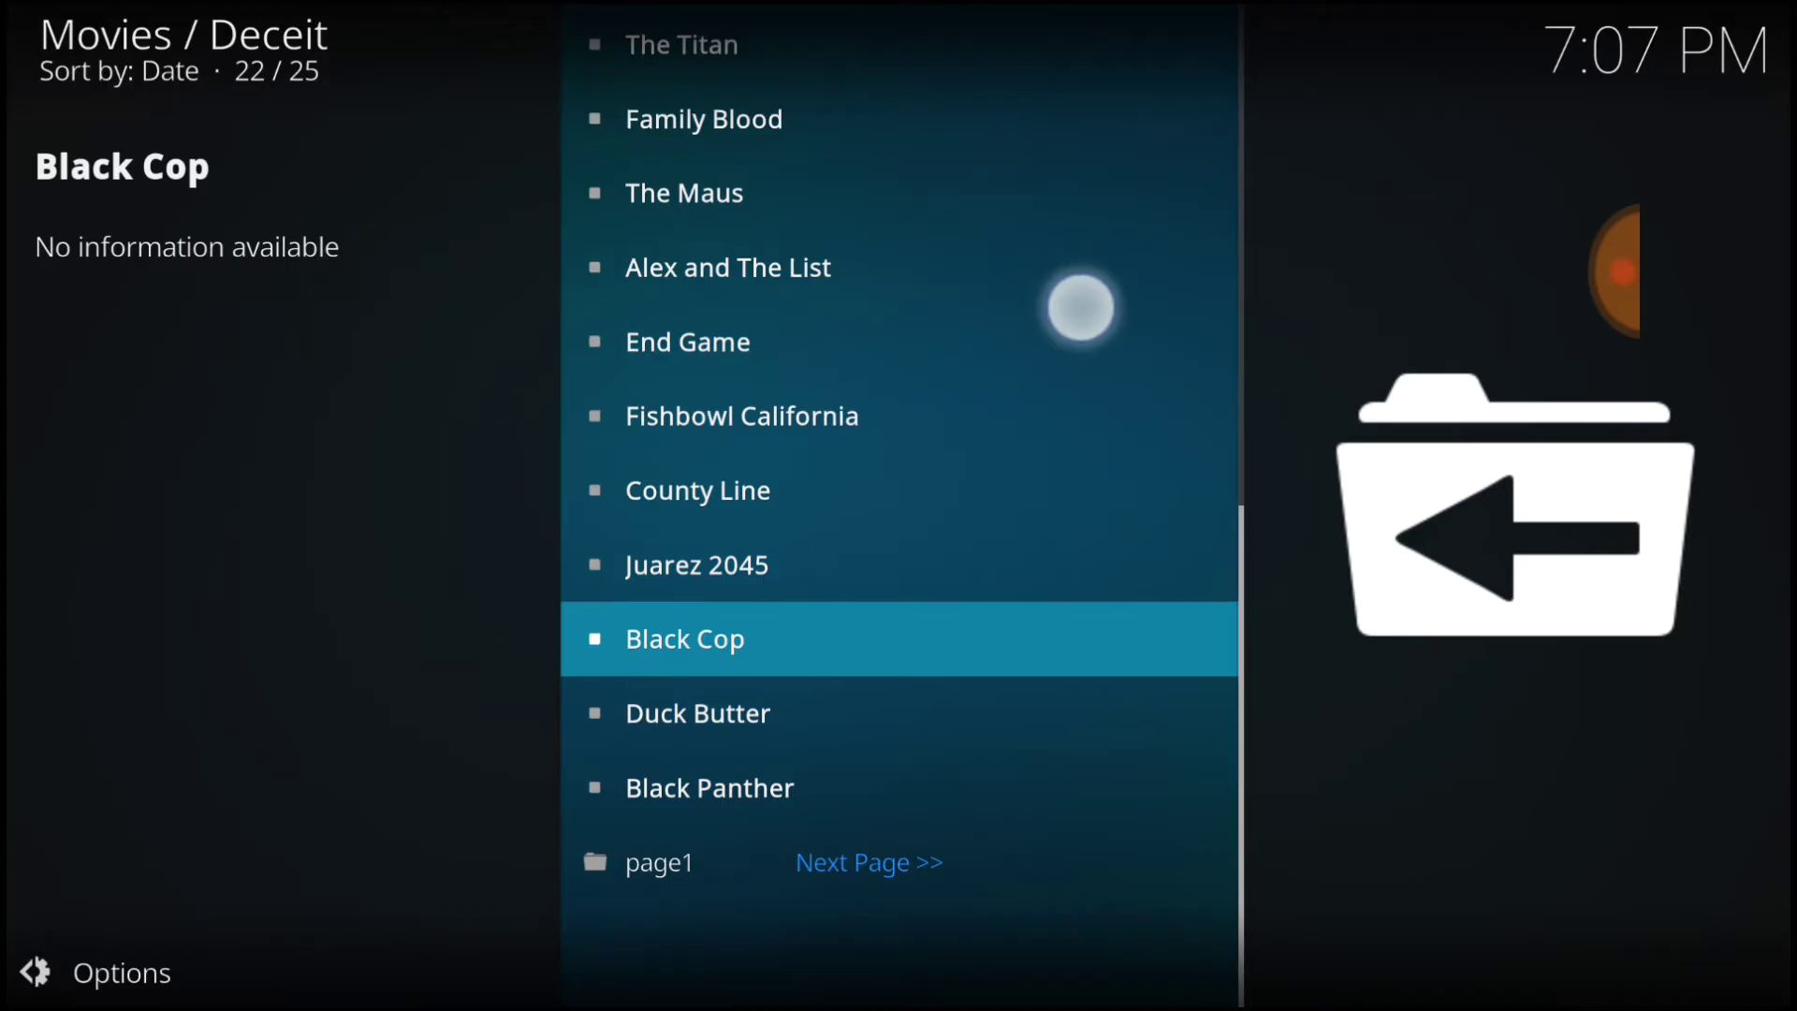
{"action": "key", "text": "Up"}
{"action": "key", "text": "Up"}
{"action": "key", "text": "Up"}
{"action": "key", "text": "Up"}
{"action": "key", "text": "Up"}
{"action": "key", "text": "Up"}
{"action": "key", "text": "Up"}
{"action": "key", "text": "Up"}
{"action": "key", "text": "Up"}
{"action": "key", "text": "Up"}
{"action": "key", "text": "Up"}
{"action": "key", "text": "Up"}
{"action": "key", "text": "Up"}
{"action": "key", "text": "Up"}
{"action": "key", "text": "Up"}
{"action": "key", "text": "Up"}
{"action": "key", "text": "Up"}
{"action": "key", "text": "Up"}
{"action": "key", "text": "Up"}
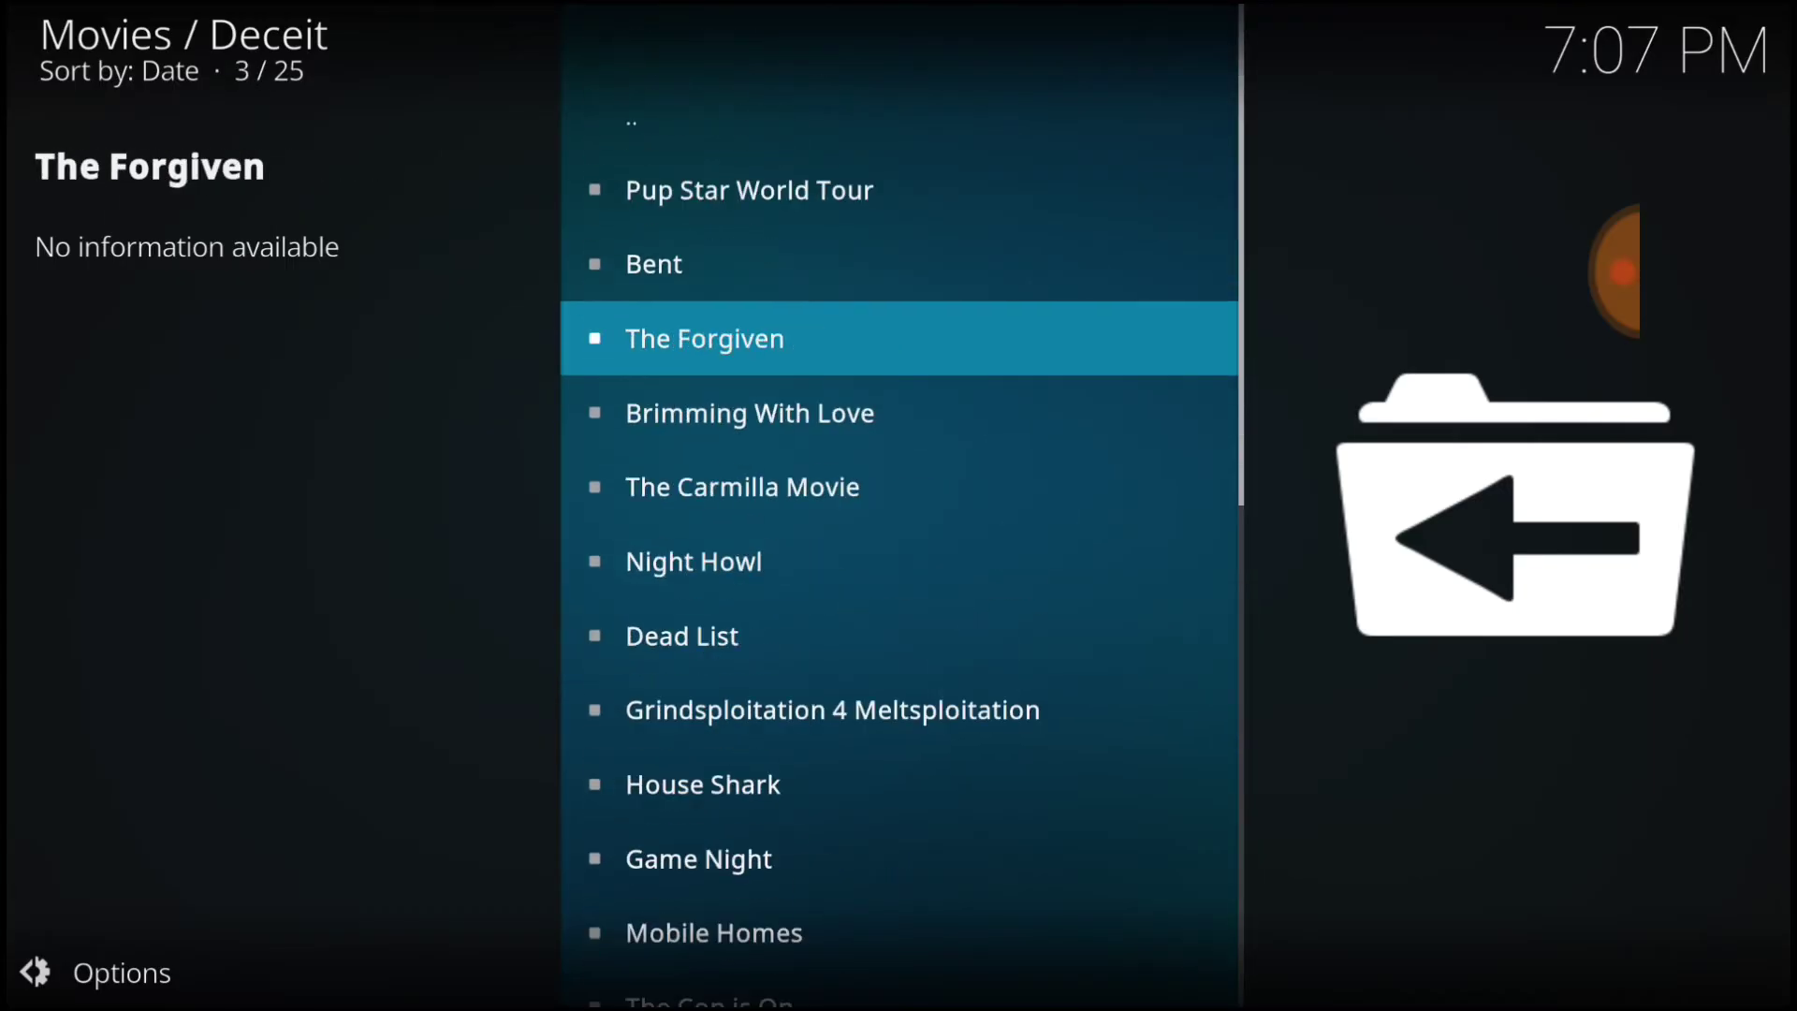
{"action": "key", "text": "Return"}
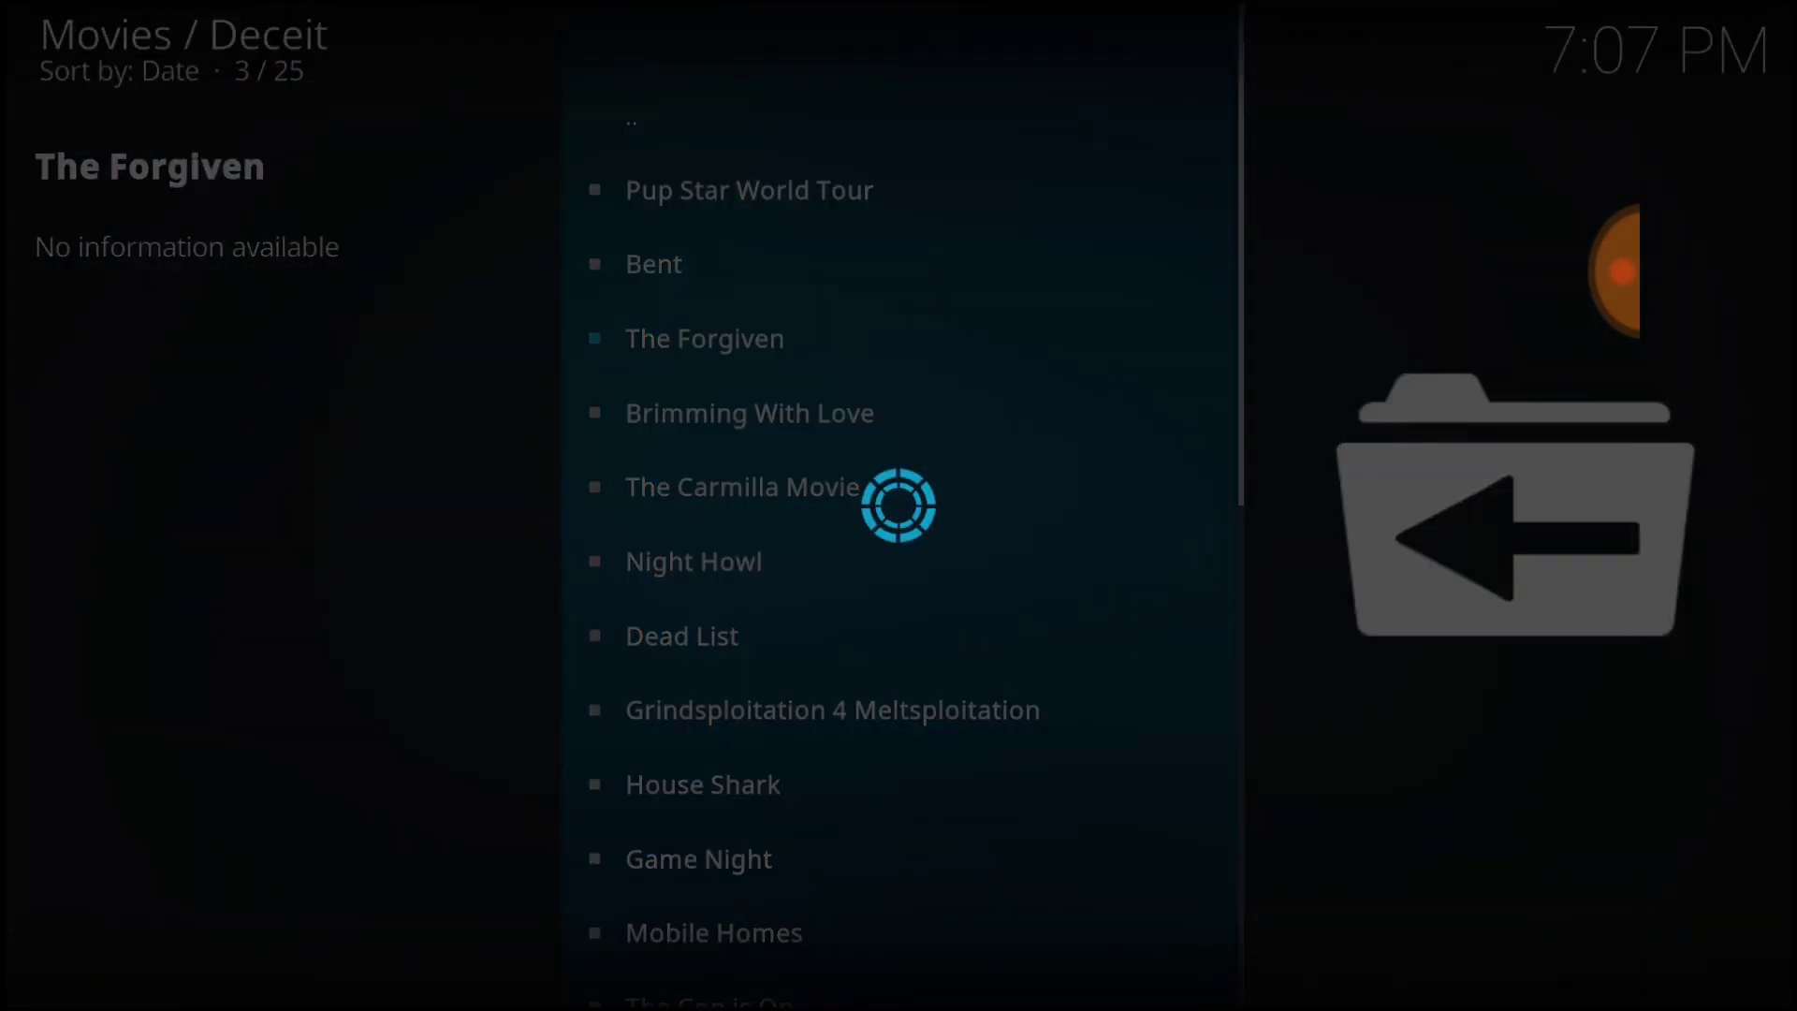
{"action": "left_click", "coordinate": [1603, 800]}
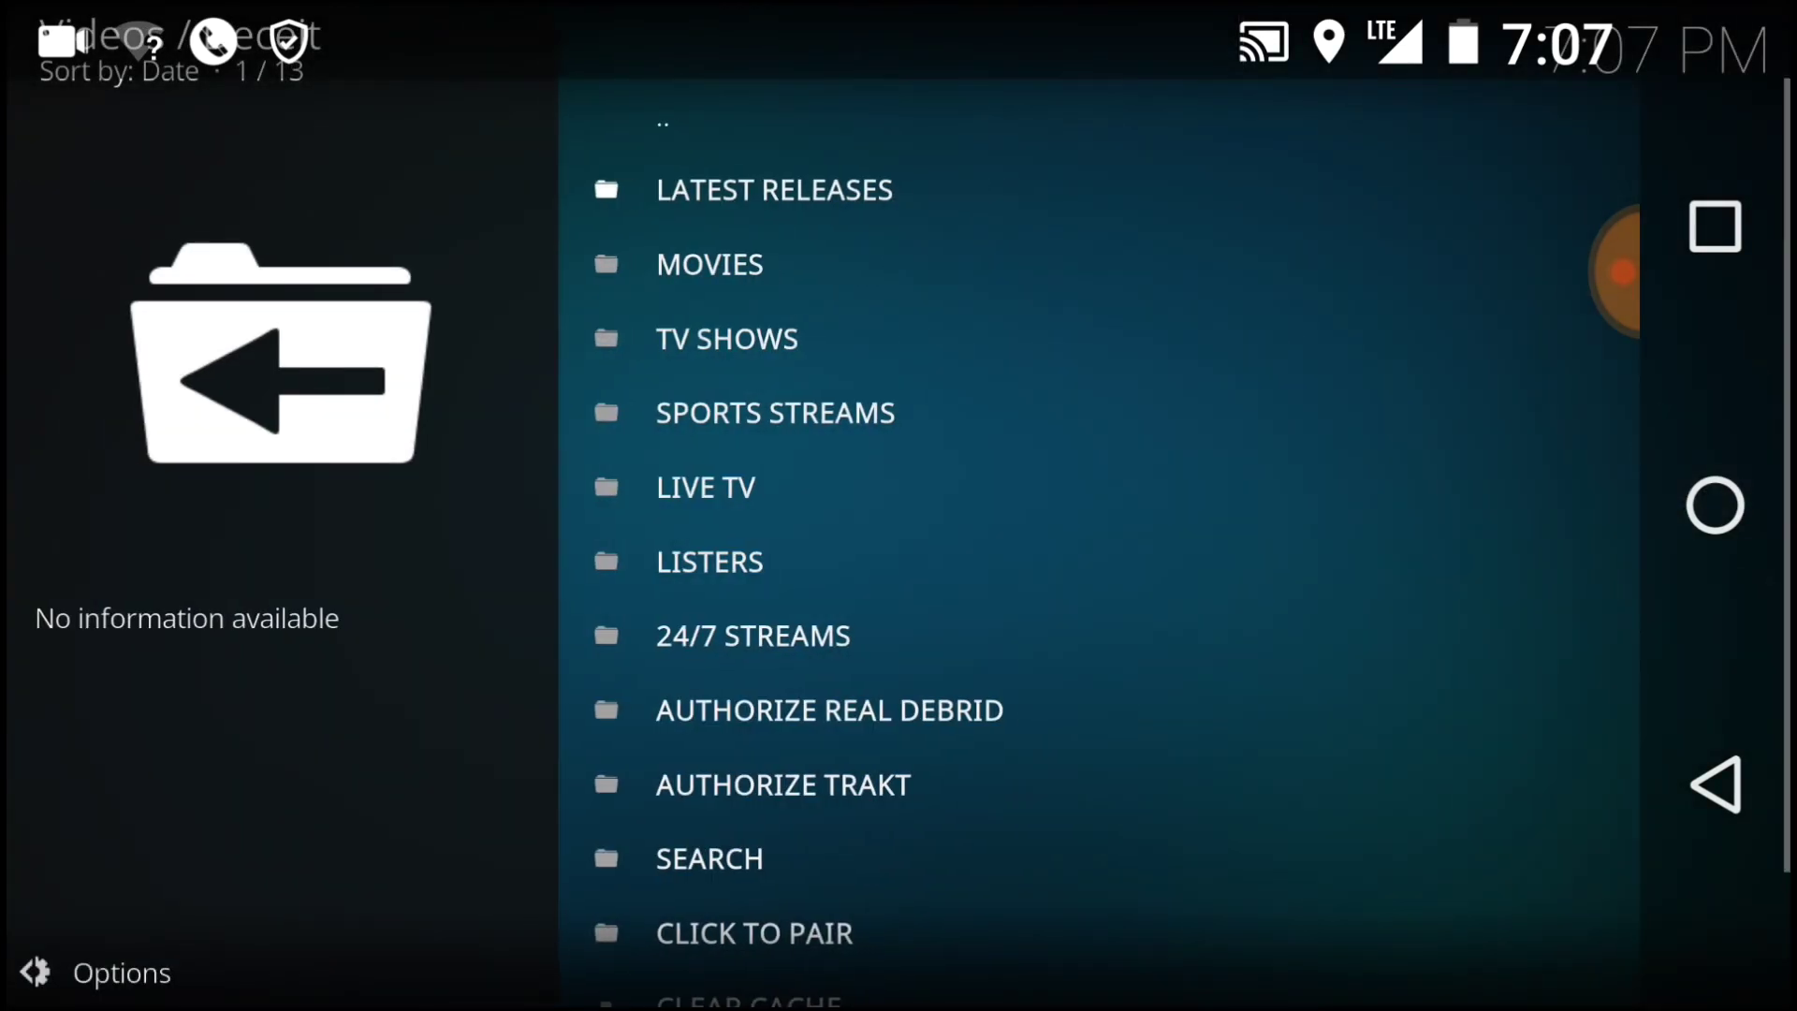
{"action": "left_click", "coordinate": [1716, 785]}
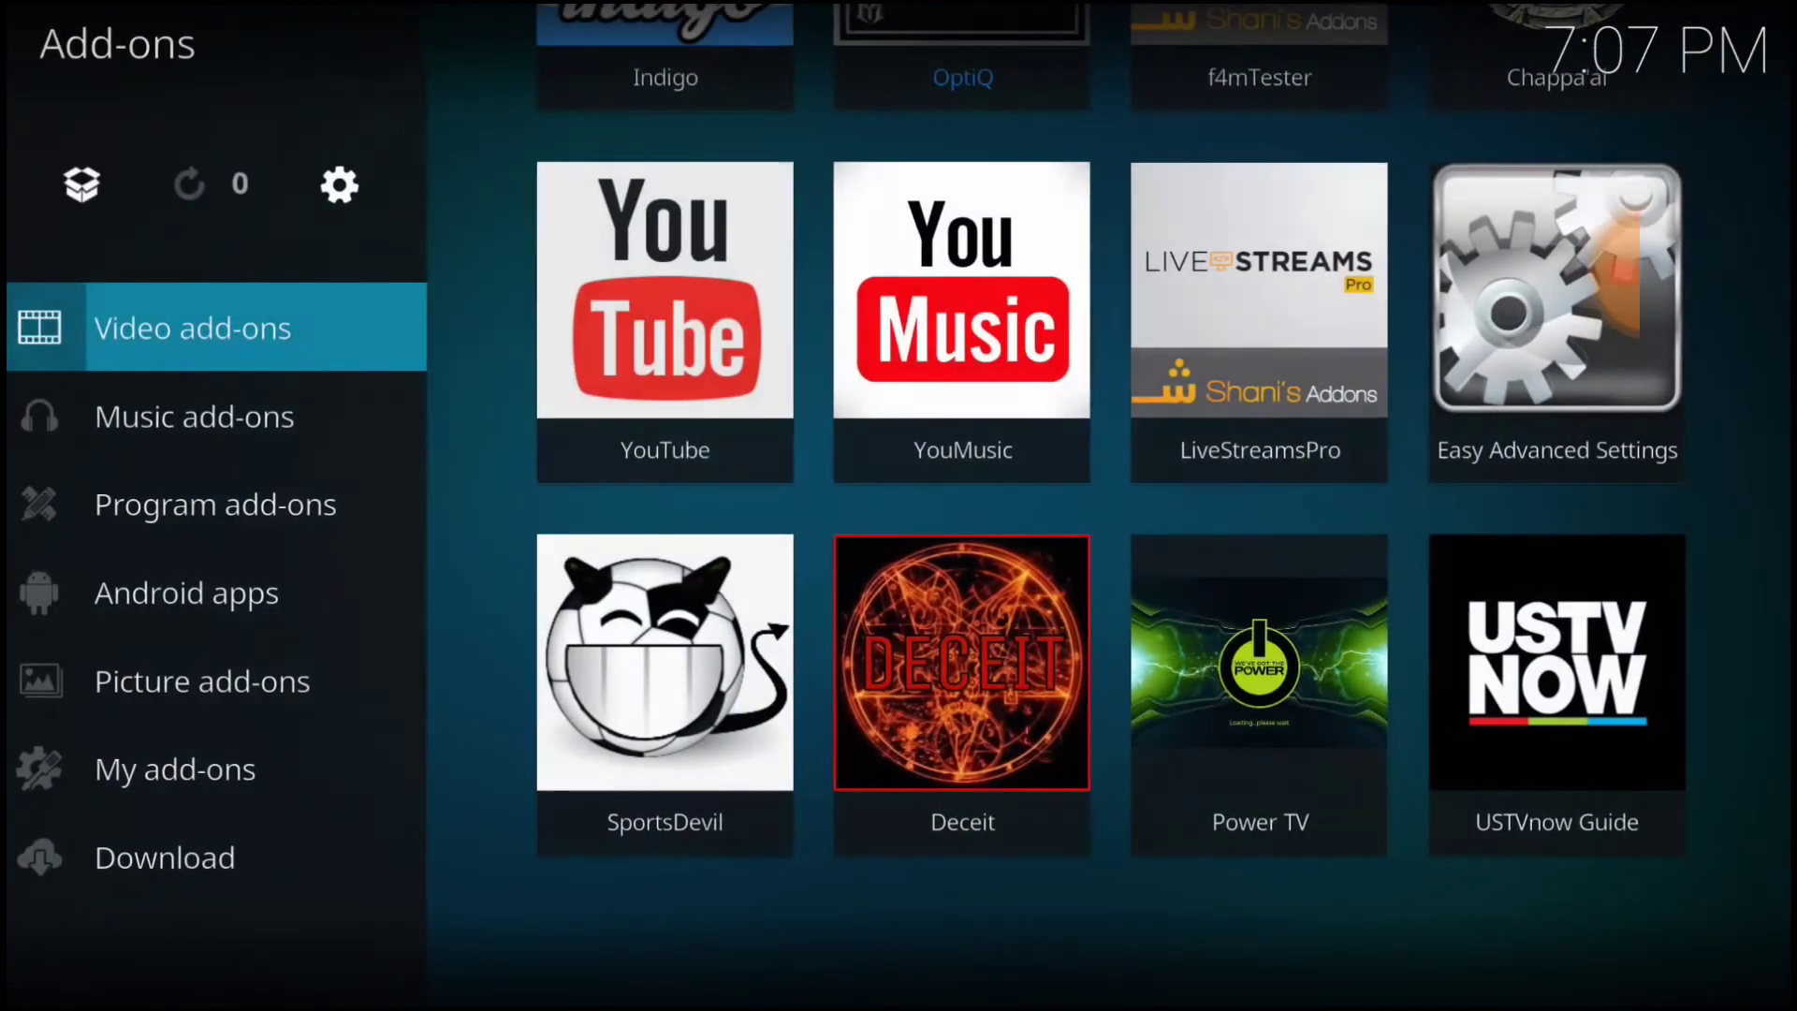